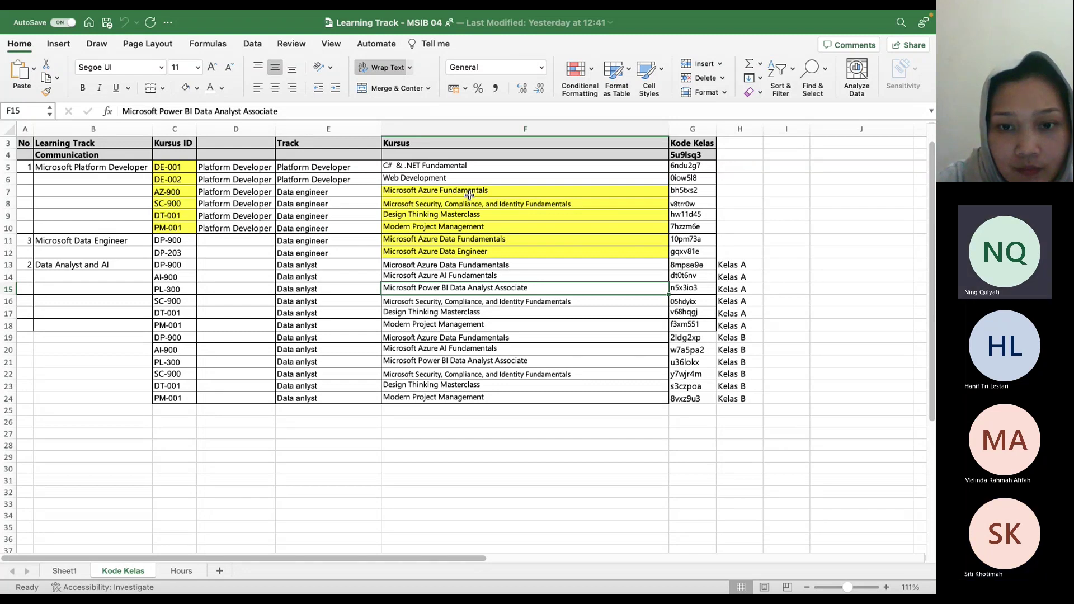
- Insert a blank column between the Kode Kelas column and the column with the Kelas A/B labels
click(745, 128)
right_click(745, 127)
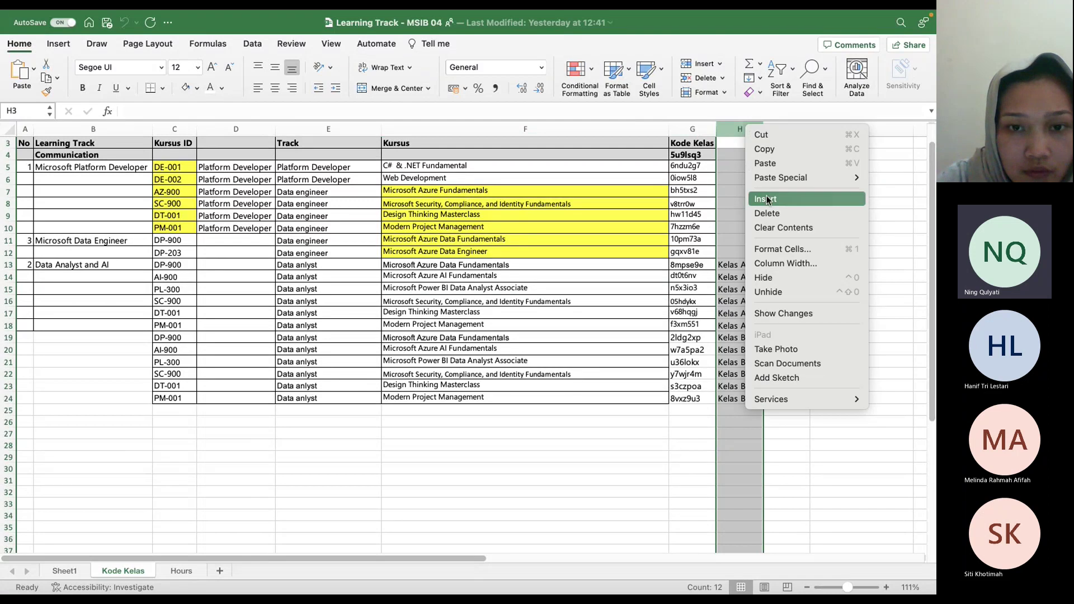
click(766, 200)
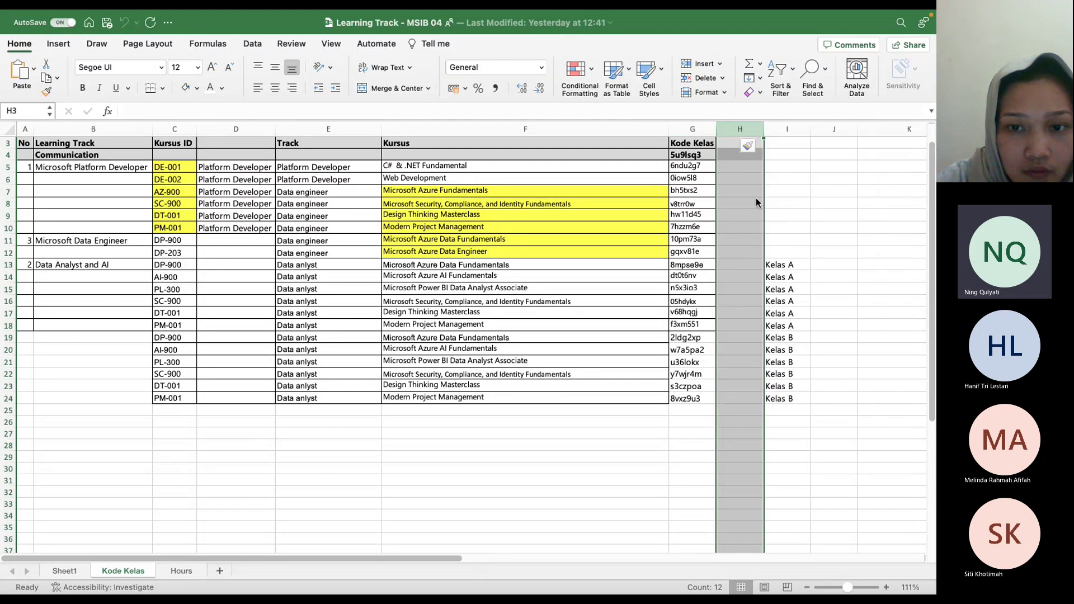
- Enter the three assigned people's first names, separated by commas, in cell H4 of the Communication row
click(722, 154)
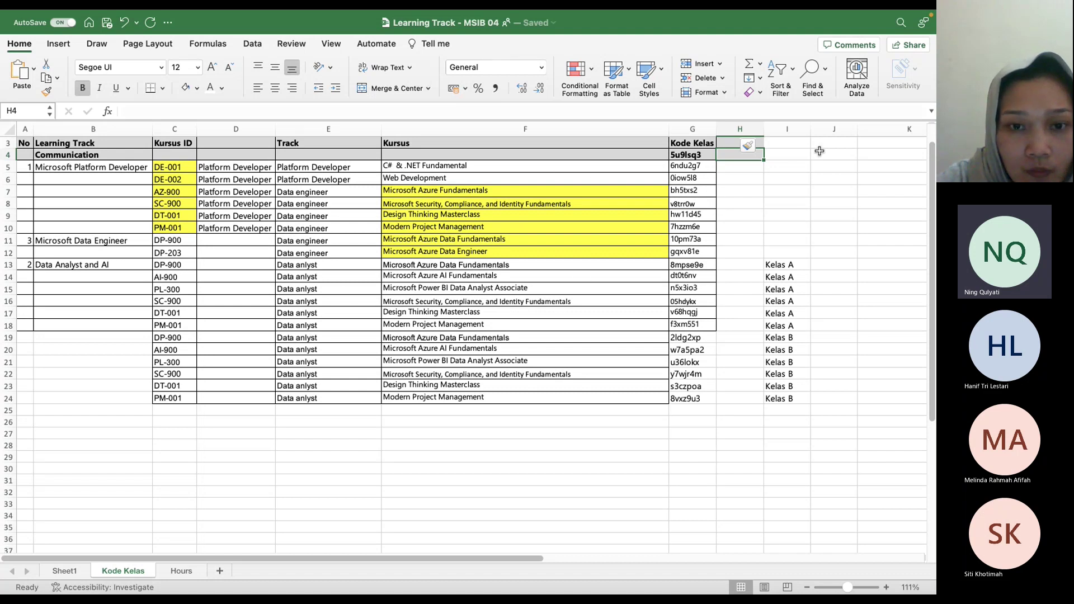
text(Han)
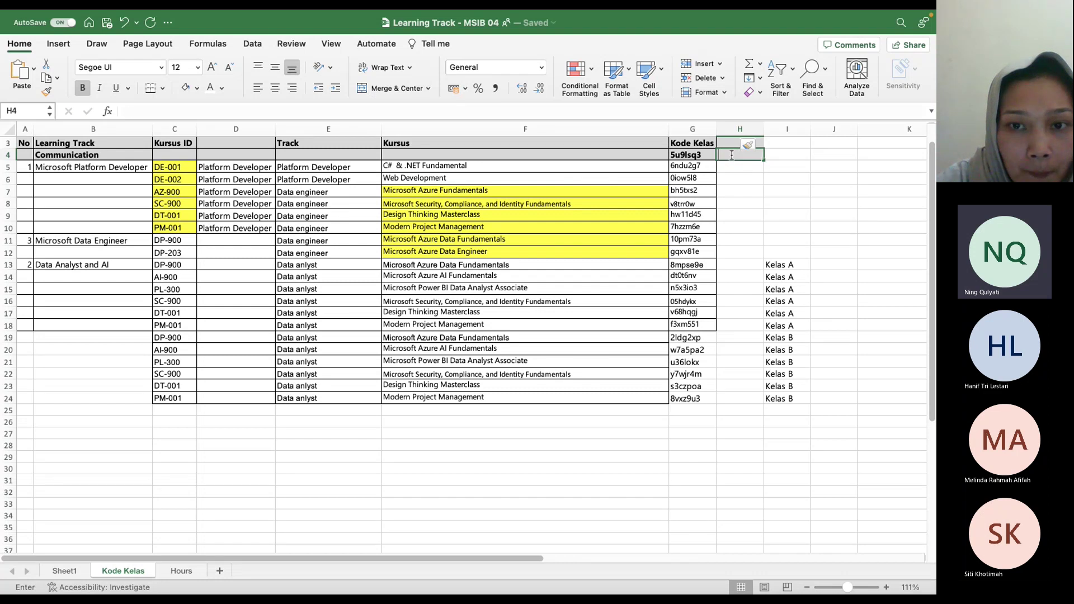
text(if,)
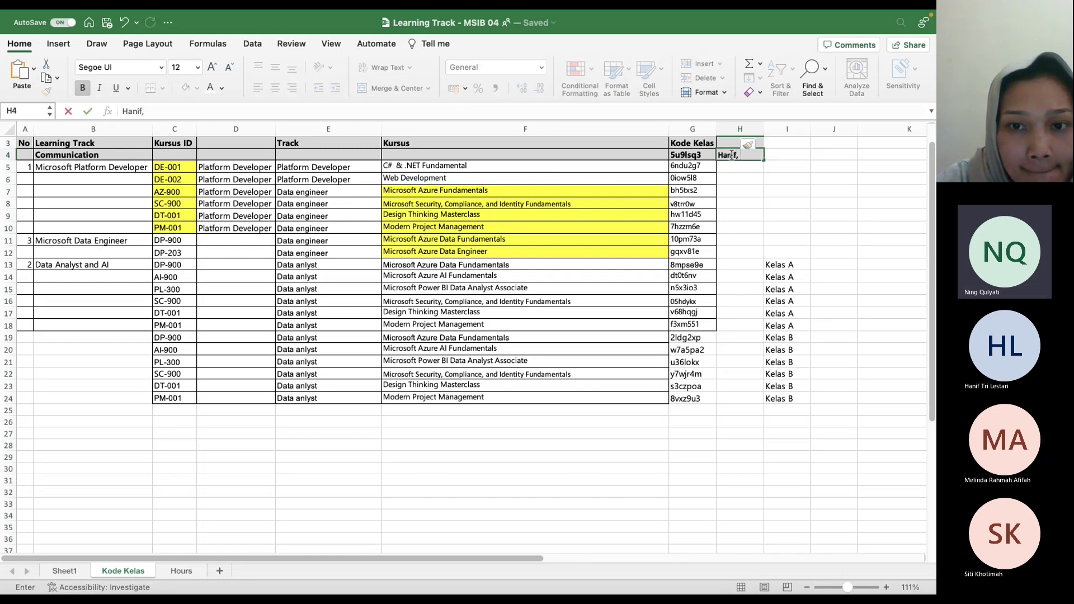
text( Siti, Vania)
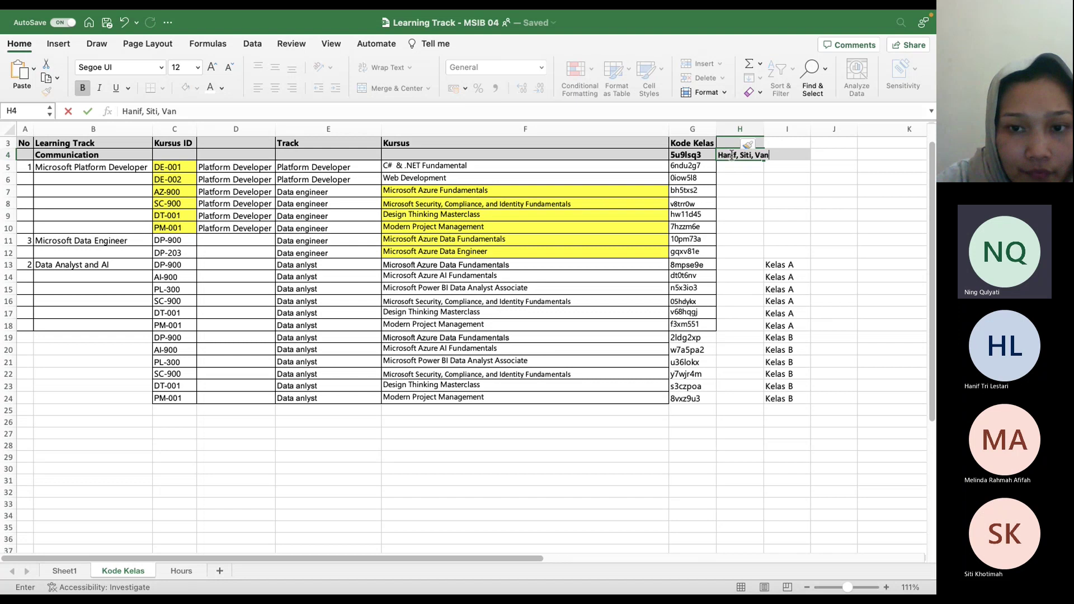
key(Return)
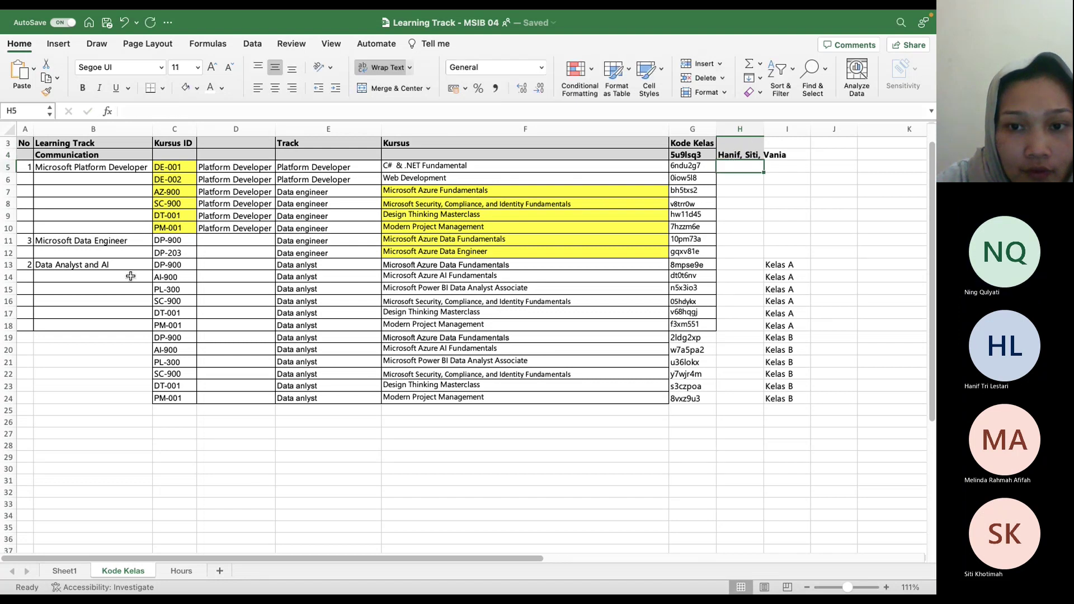
- Clear the Microsoft Data Engineer track name in B11 and its number in A11
click(136, 240)
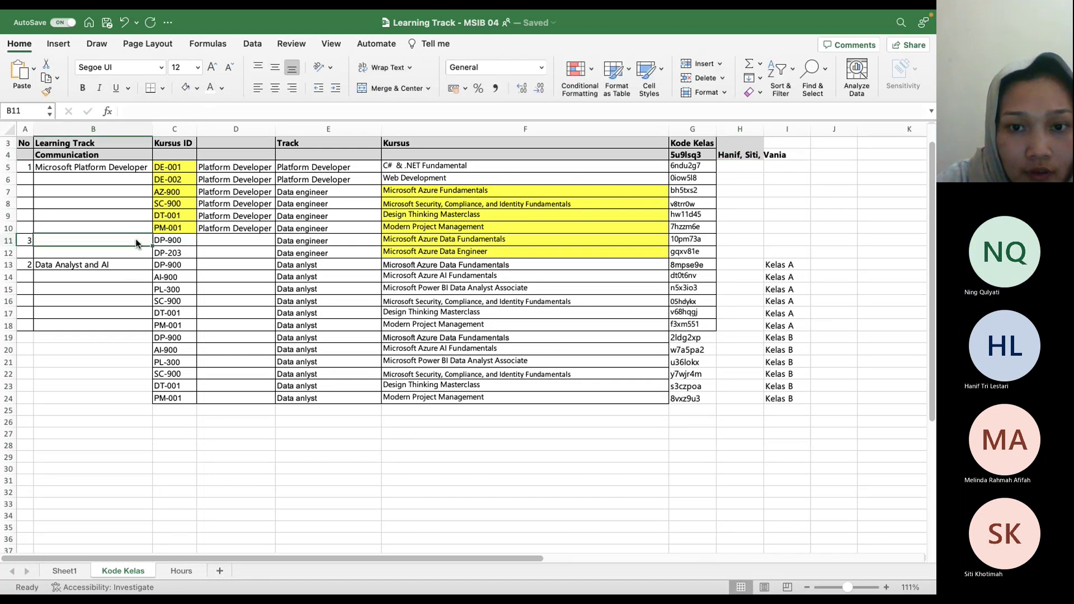
key(Delete)
click(29, 242)
key(Delete)
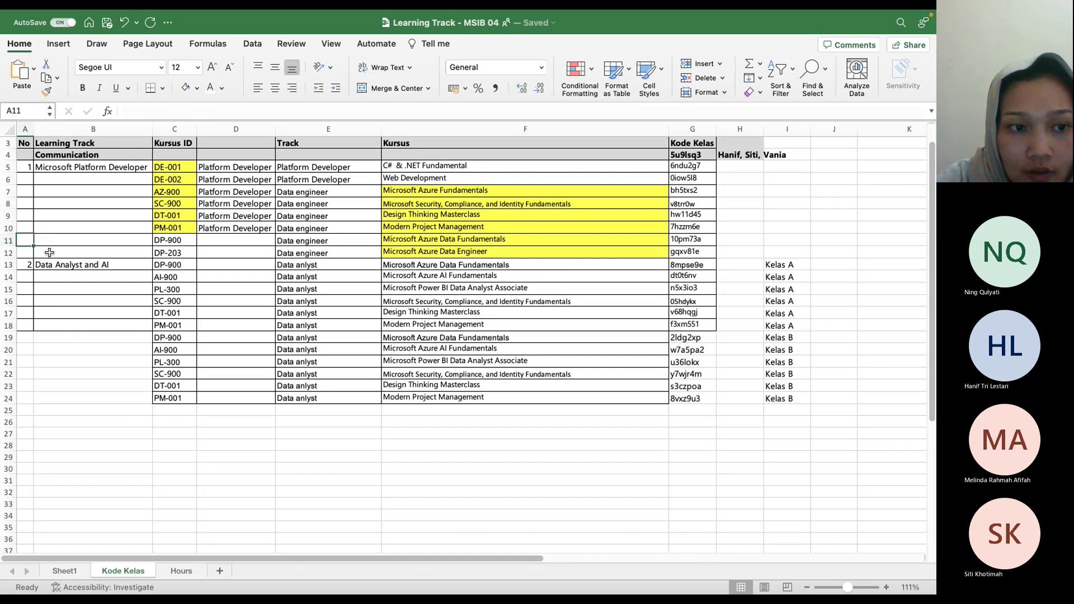
- Fill the Kursus cells F5:F12 with yellow and keep their text black
drag(442, 251, 425, 167)
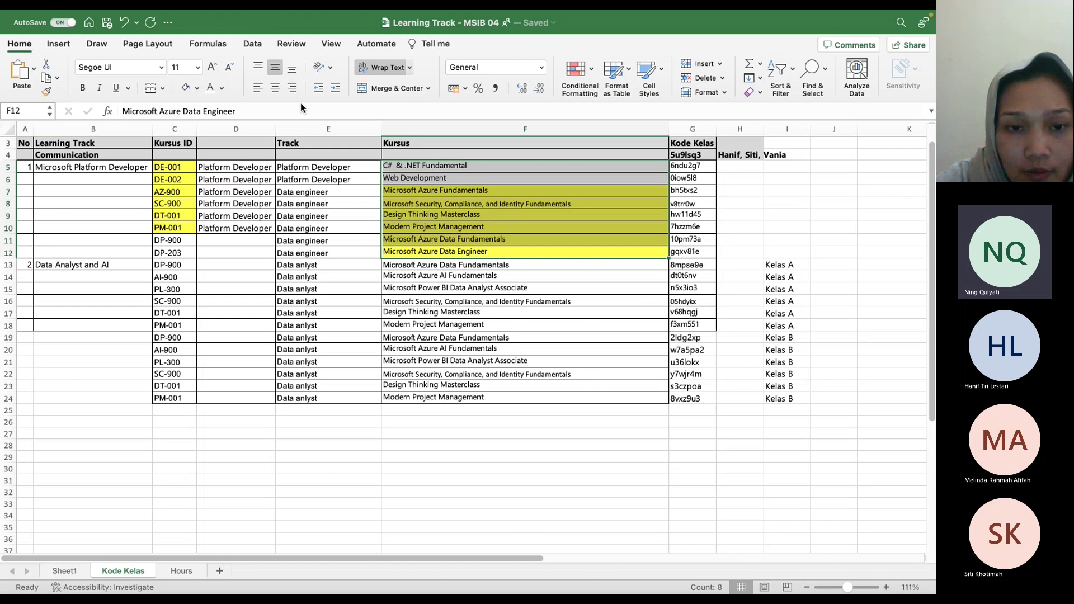
click(221, 88)
key(Escape)
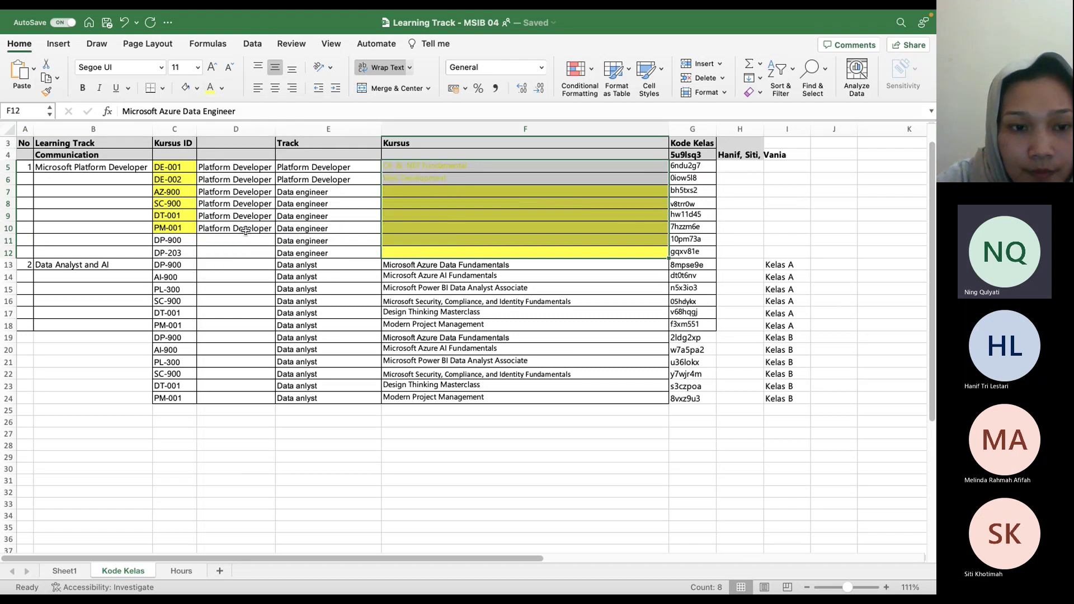
key(super+z)
click(197, 89)
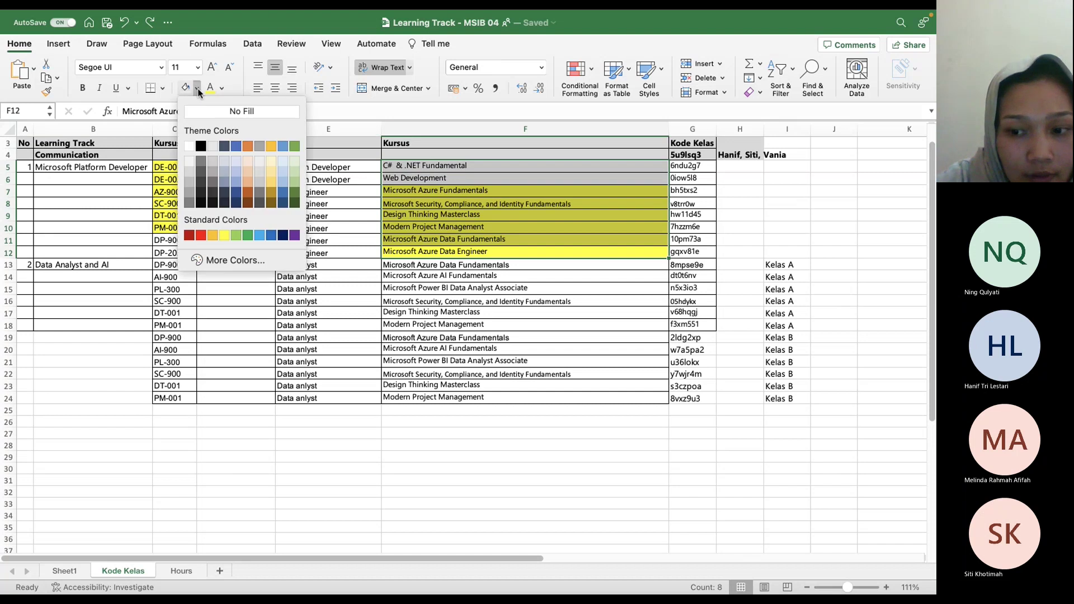
click(225, 236)
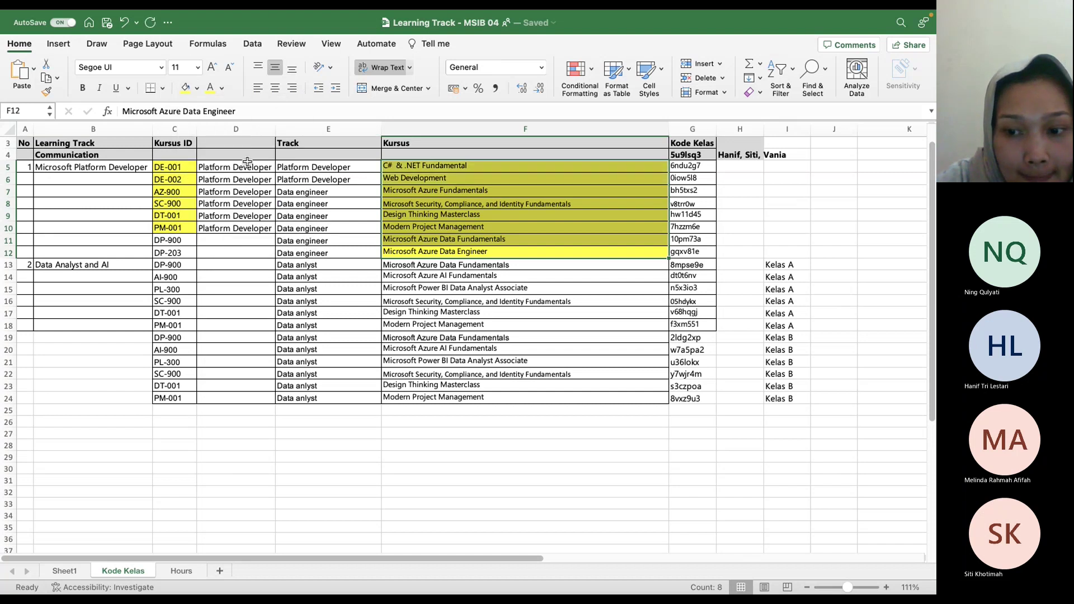
click(221, 87)
click(223, 143)
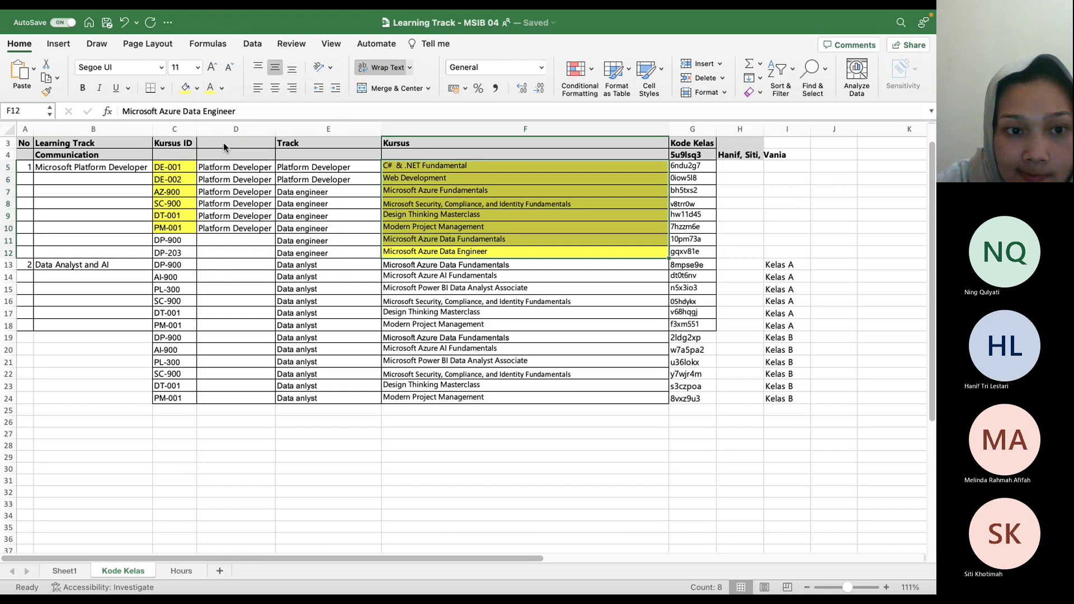
click(509, 204)
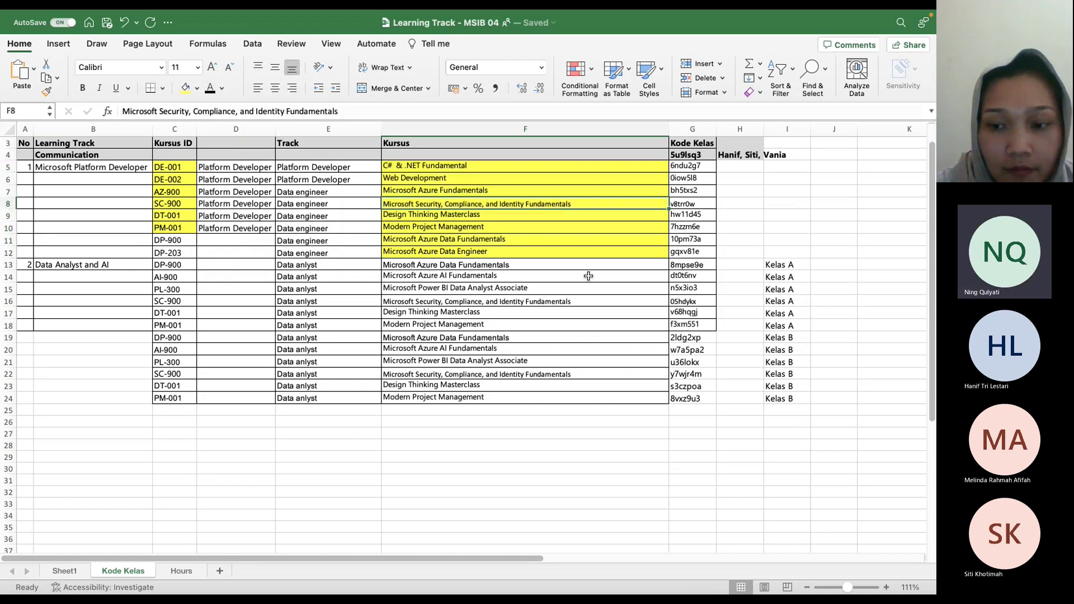
- Enter the third person's first name from H4 in H5 and copy it down through H12
drag(576, 256, 541, 166)
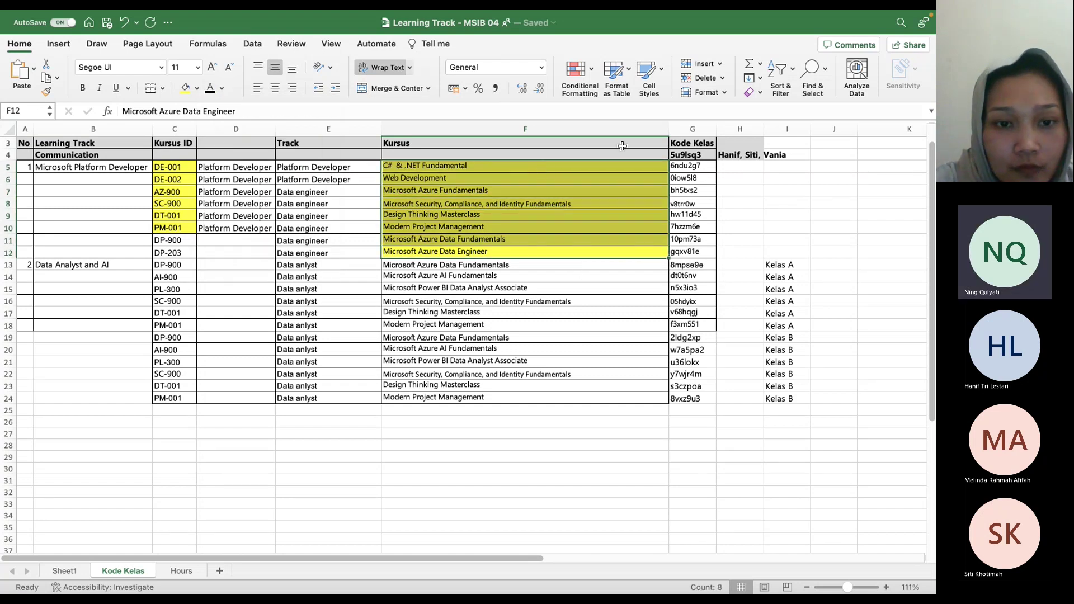
click(740, 173)
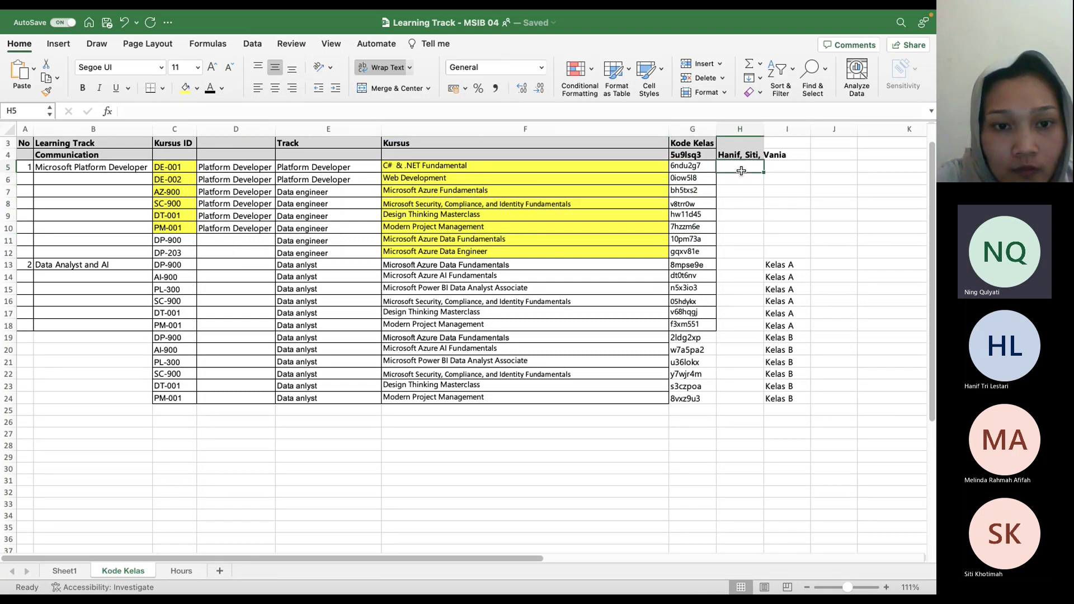
text(Vania)
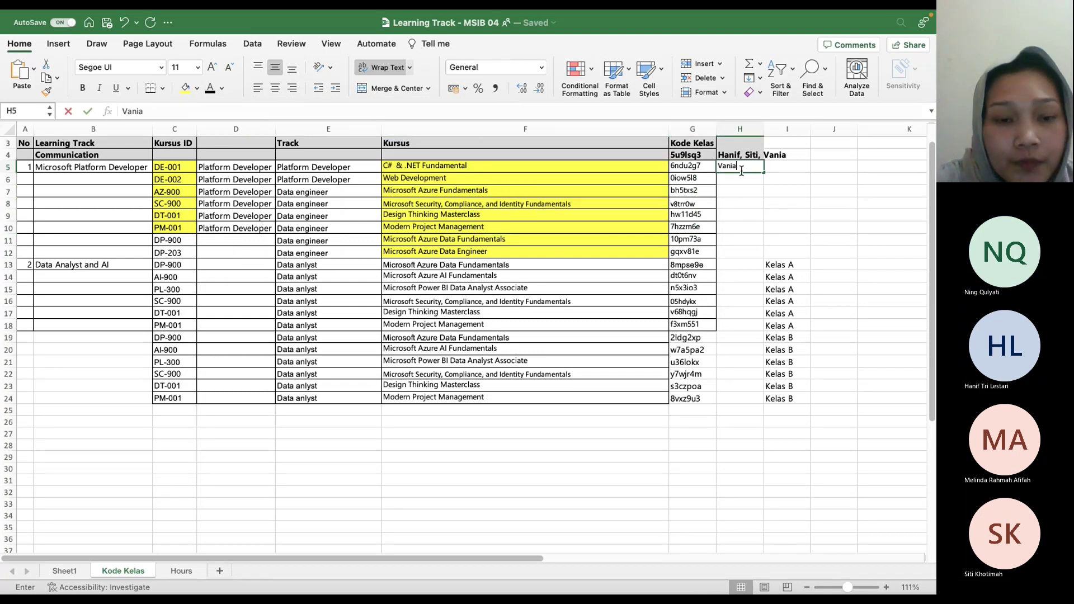
key(Return)
drag(764, 174, 761, 261)
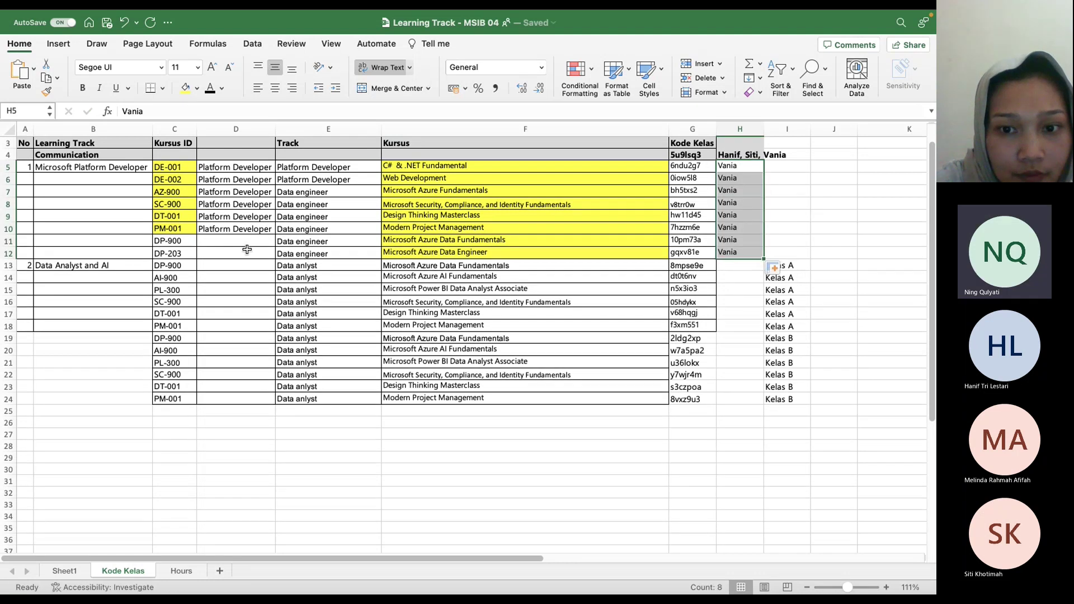
- Enter "Microsoft Data Engineer" as the learning track in B6, below Microsoft Platform Developer
drag(8, 253, 10, 164)
click(83, 164)
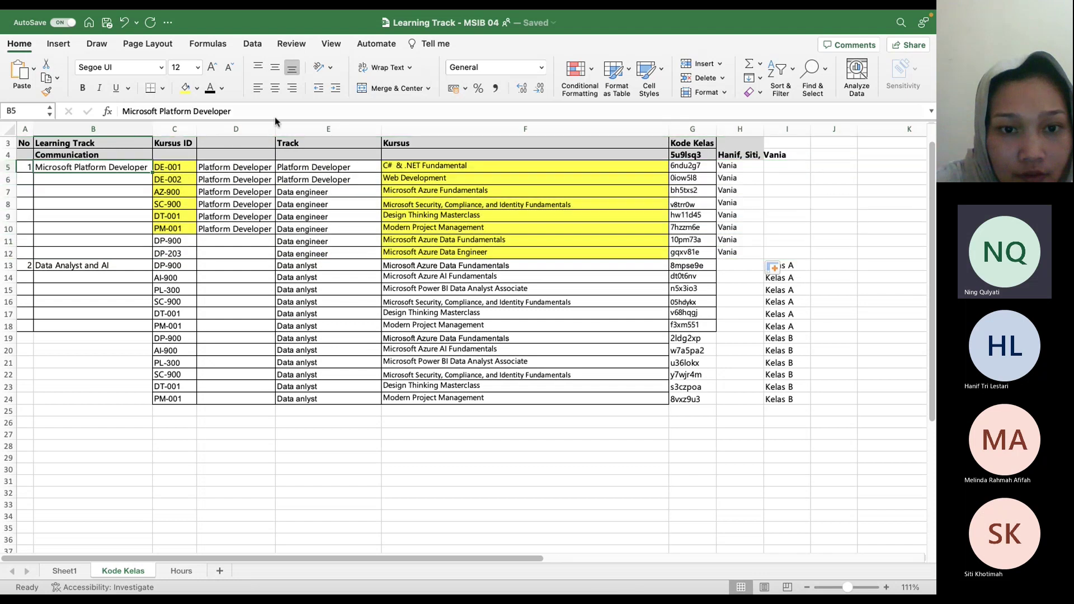
click(120, 183)
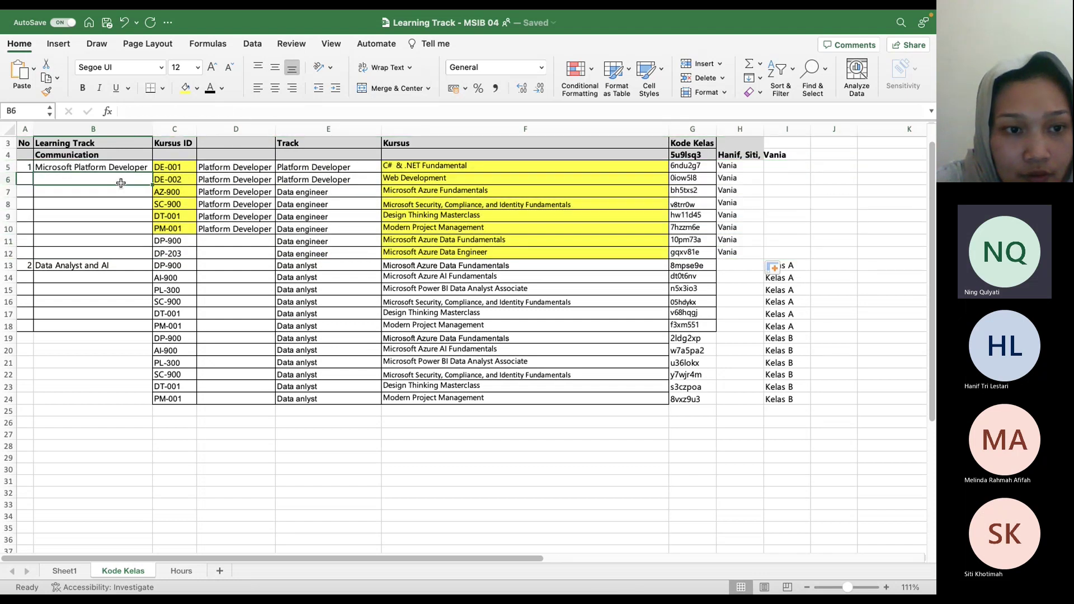
text(Microsoft)
key(BackSpace)
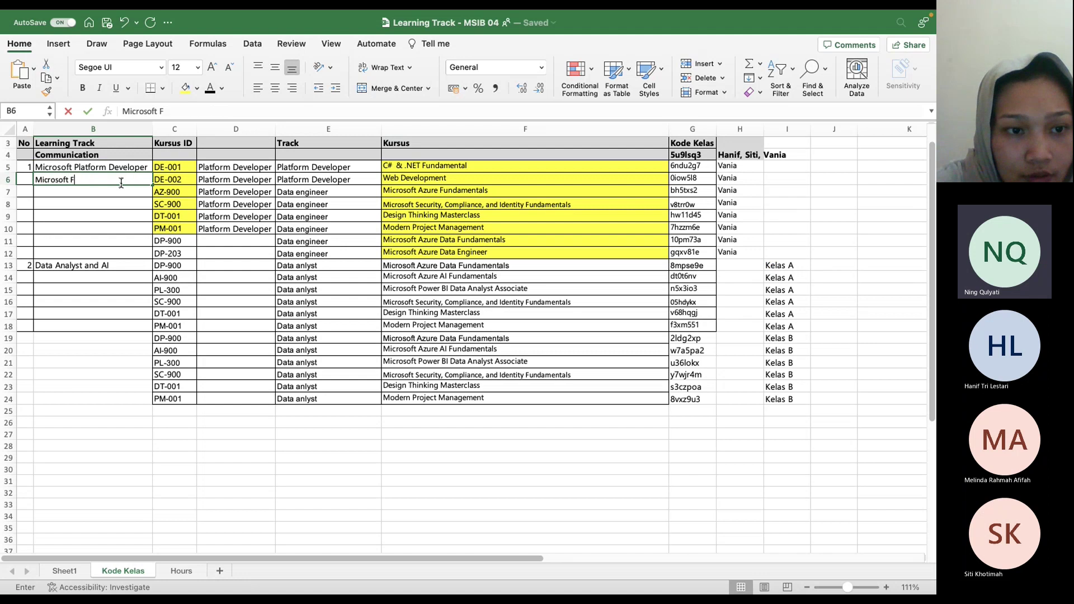
text(Data Engineer)
key(Return)
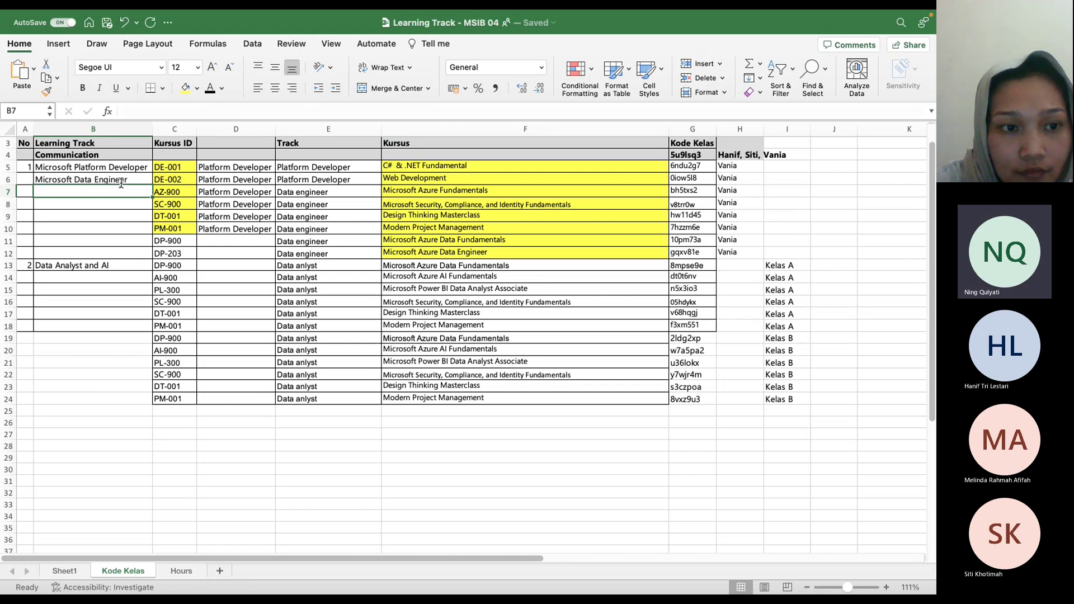
drag(12, 251, 50, 247)
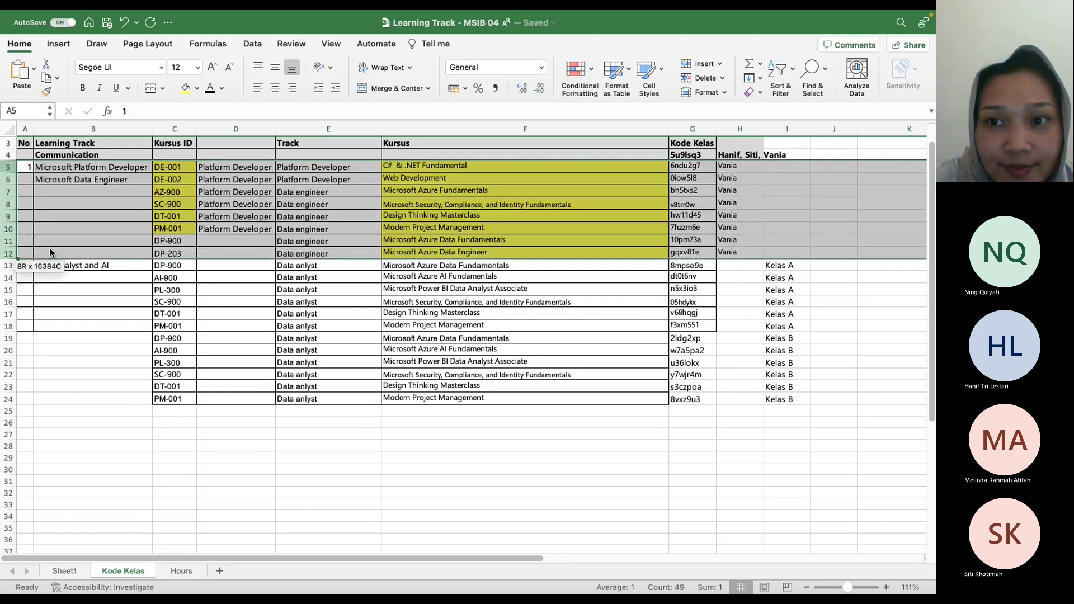
click(741, 273)
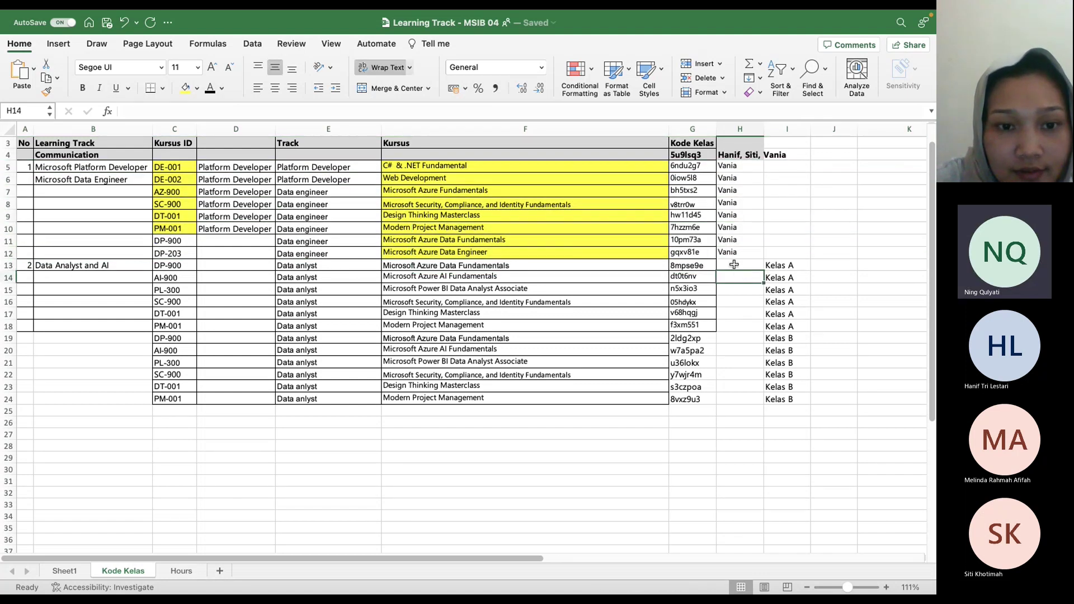
click(732, 265)
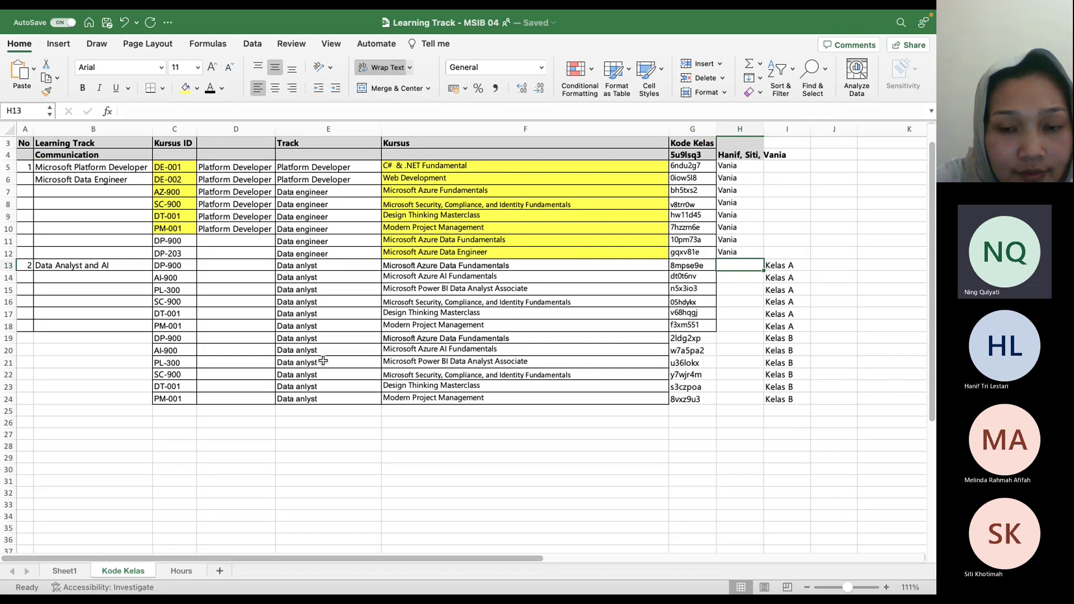
drag(8, 265, 40, 326)
drag(477, 251, 485, 313)
click(455, 181)
- Enter the first person's name from H4 in H13 and copy it down through H18 for Kelas A
click(730, 271)
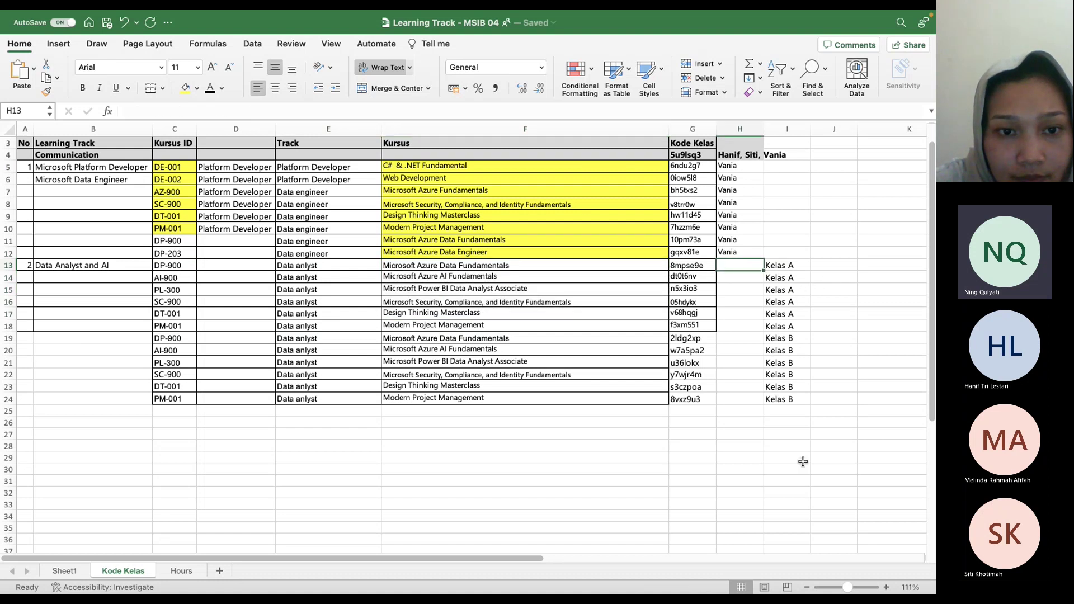
text(Hanif)
key(Delete)
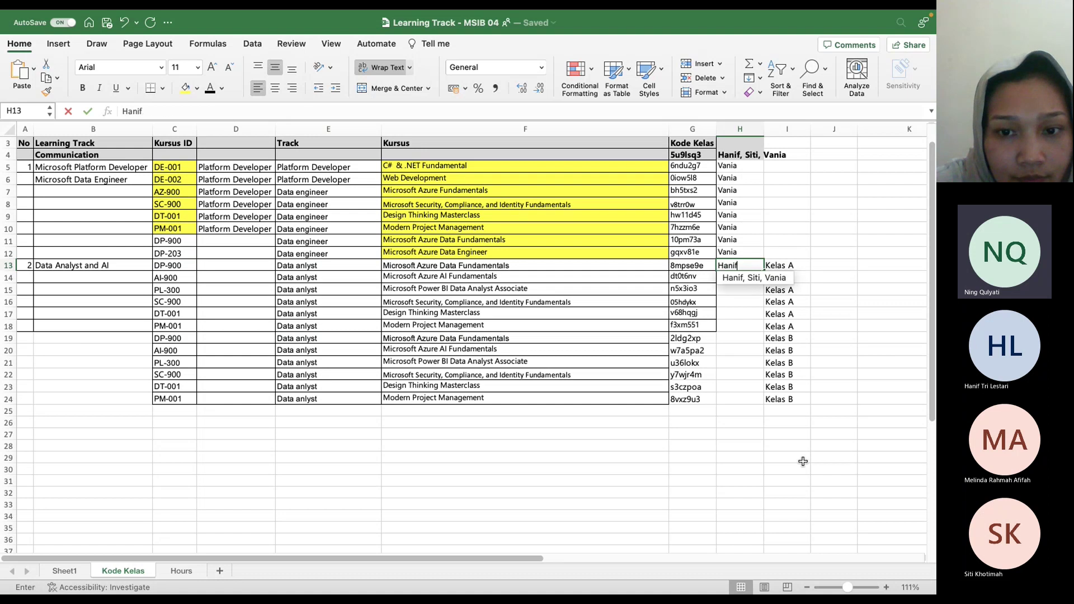
key(Return)
click(746, 261)
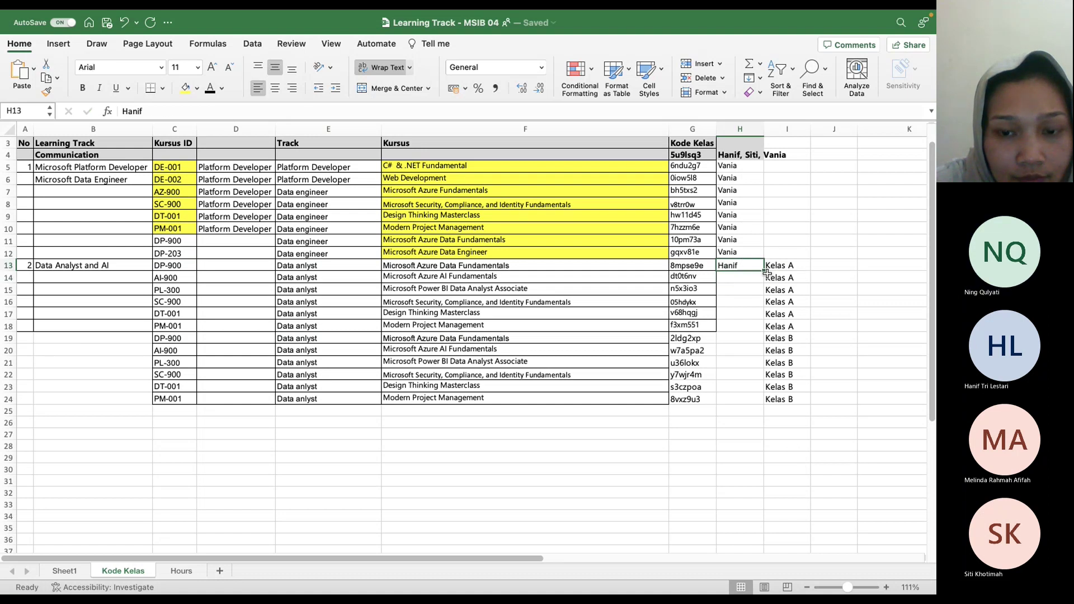
drag(763, 270, 756, 331)
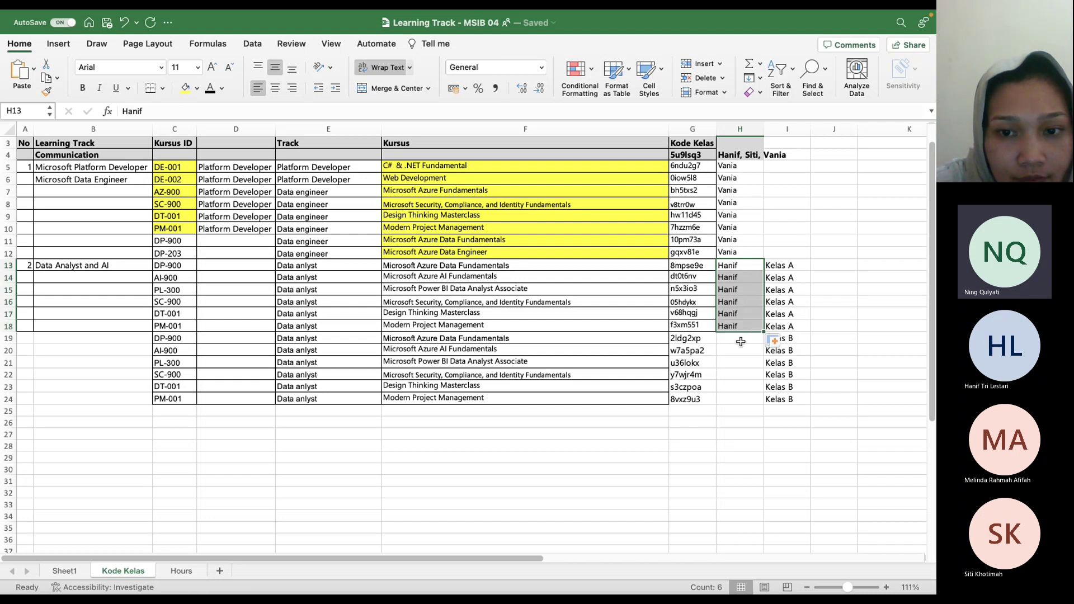
- Enter the second person's first name from H4 in H19 and copy it down through H24 for Kelas B
click(739, 339)
text(Ha)
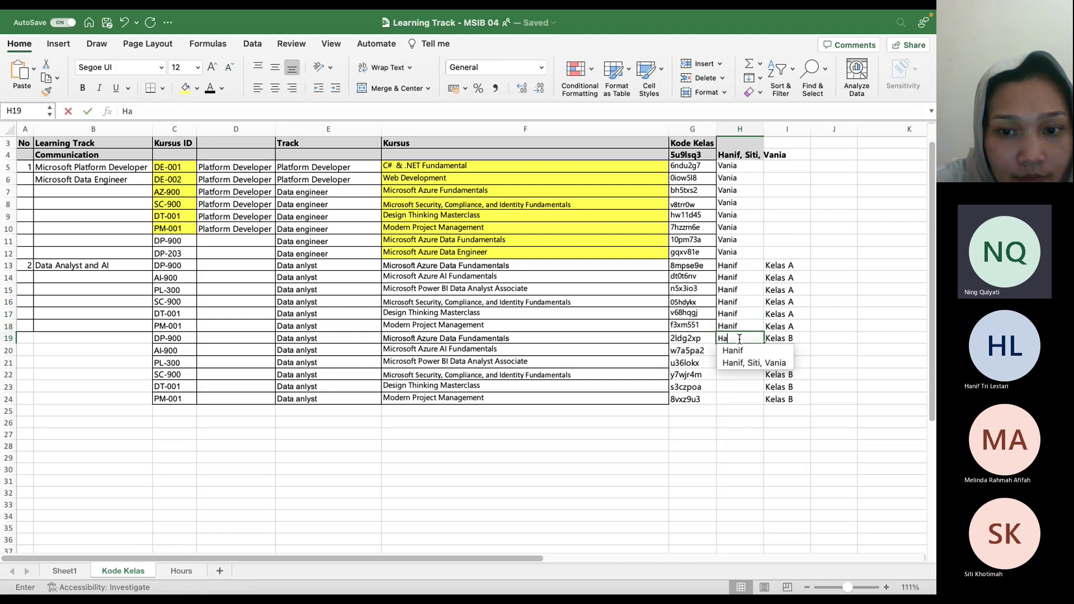
key(BackSpace)
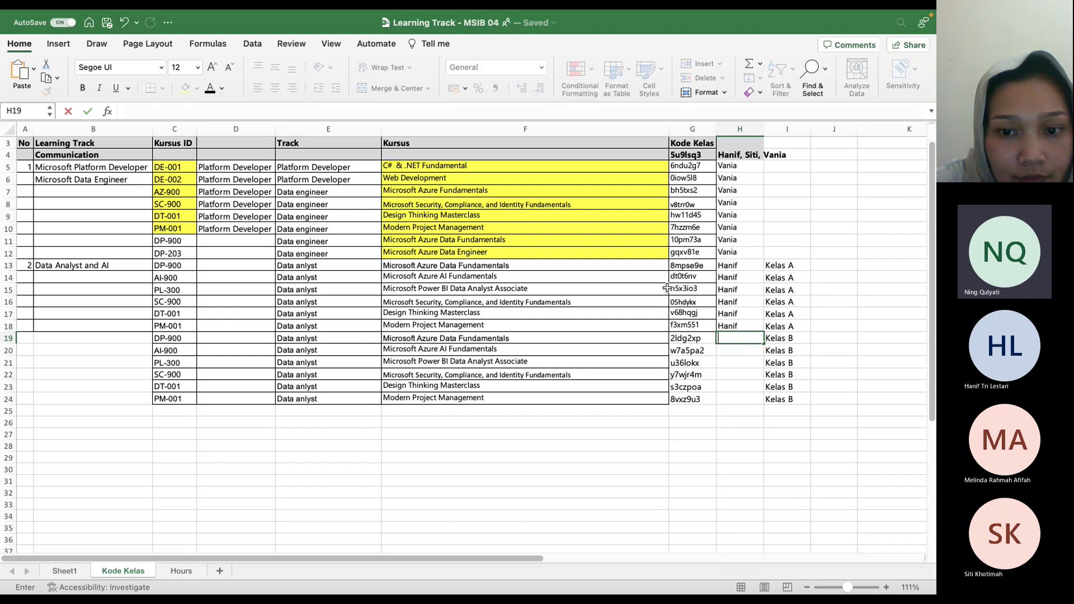
scroll(662, 274, up, 2)
scroll(662, 275, down, 2)
text(Siti)
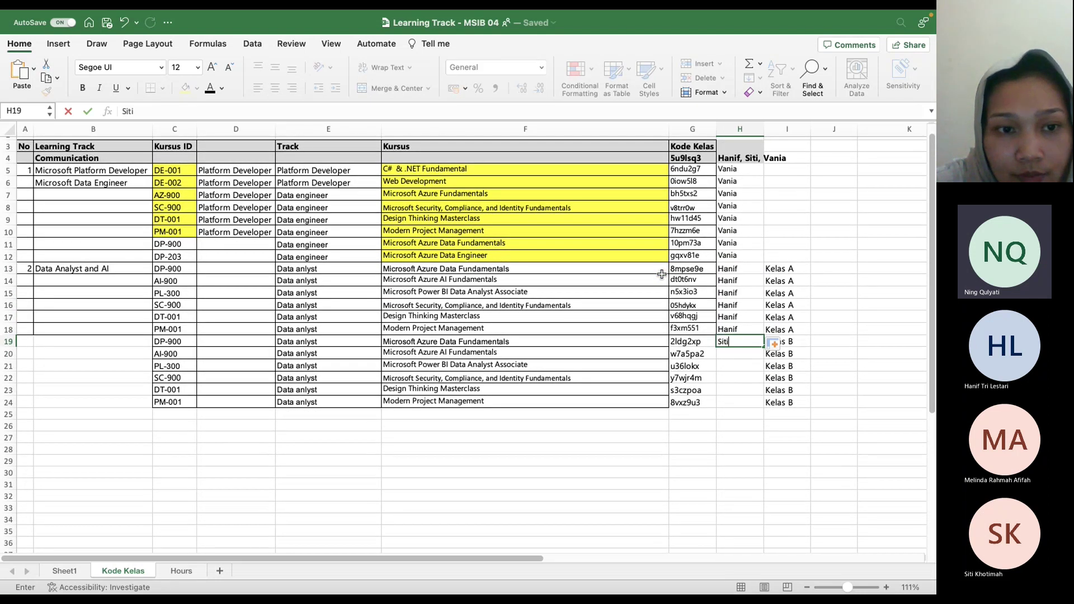
key(ctrl+Return)
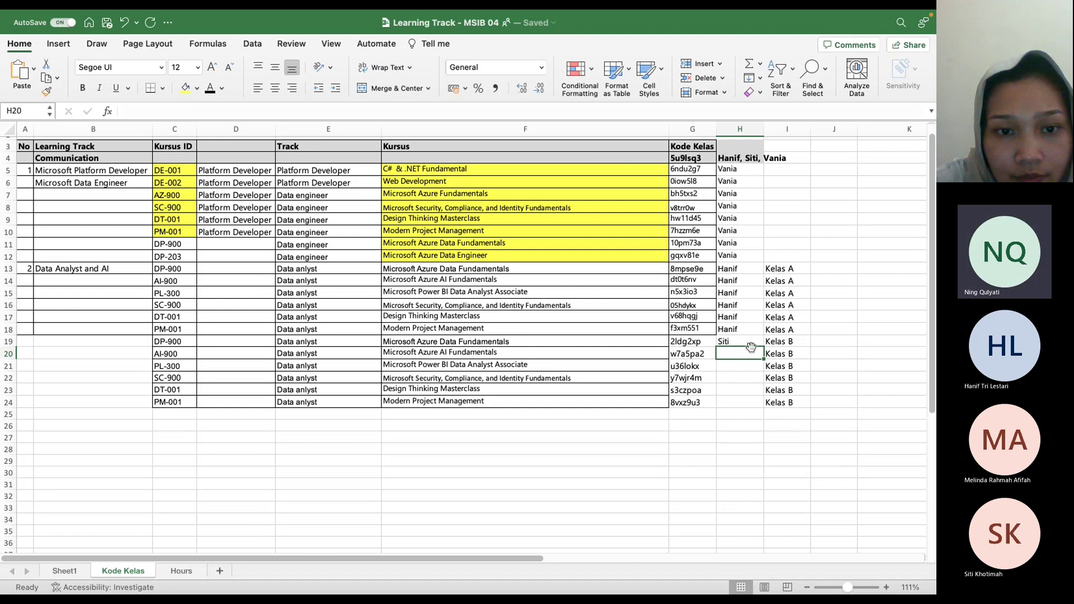
drag(755, 344, 752, 406)
click(751, 379)
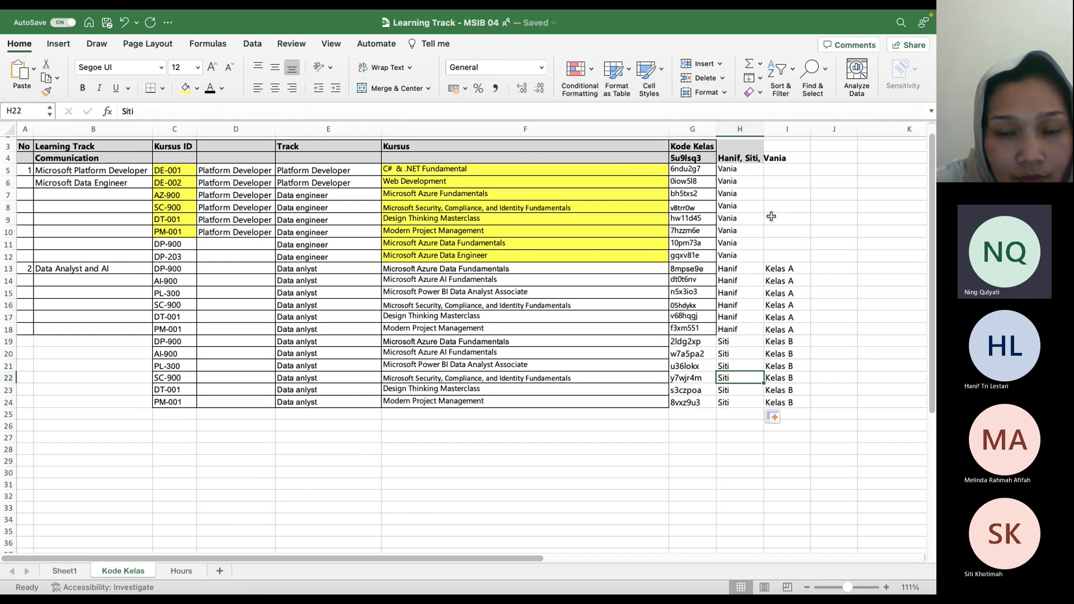
- Fit column H to its contents and copy the C# & .NET Fundamental class code from G5
double_click(765, 129)
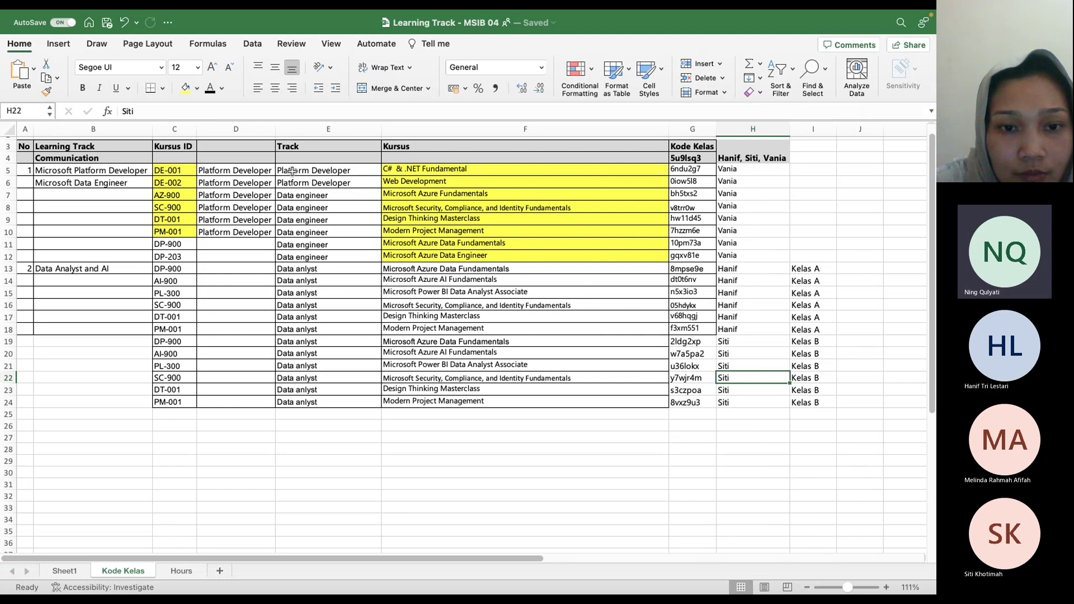
click(699, 170)
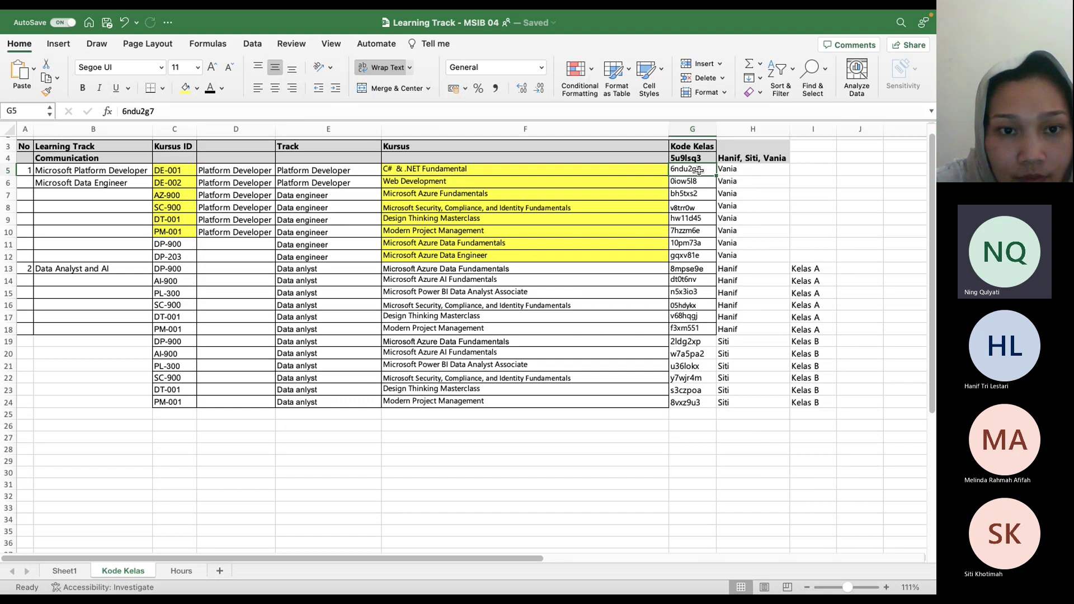
key(super+c)
- Switch to Microsoft Teams in the Opera browser and show the list of teams
mouse_move(775, 585)
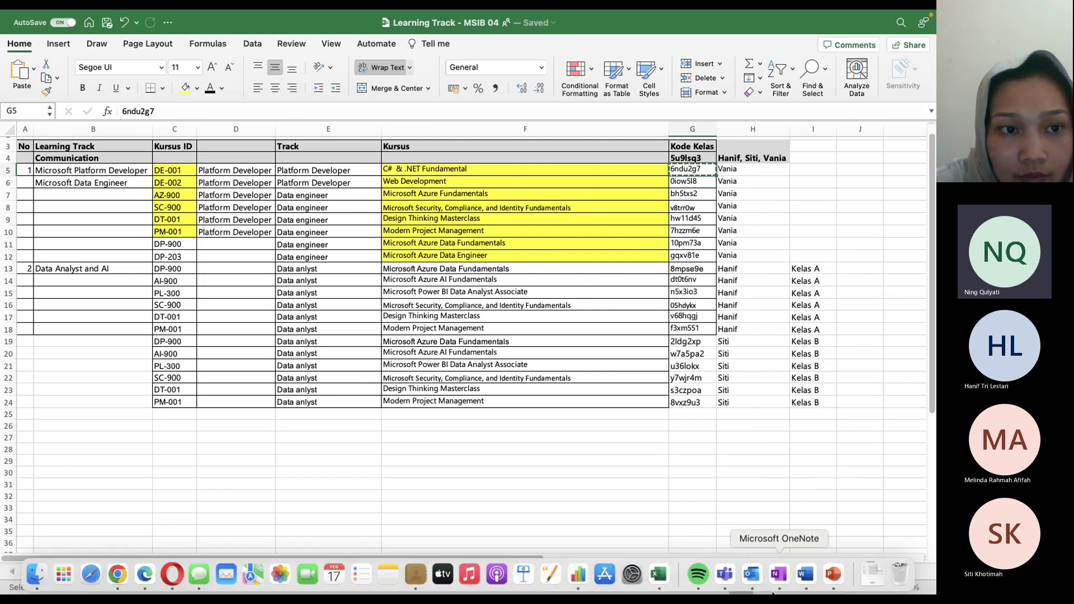
click(725, 575)
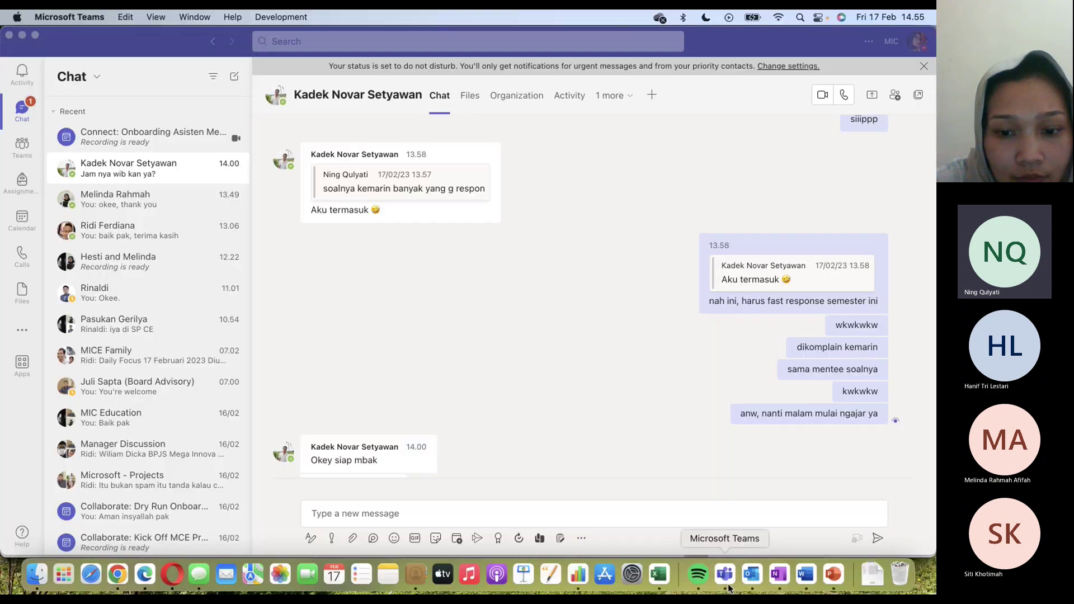
click(17, 235)
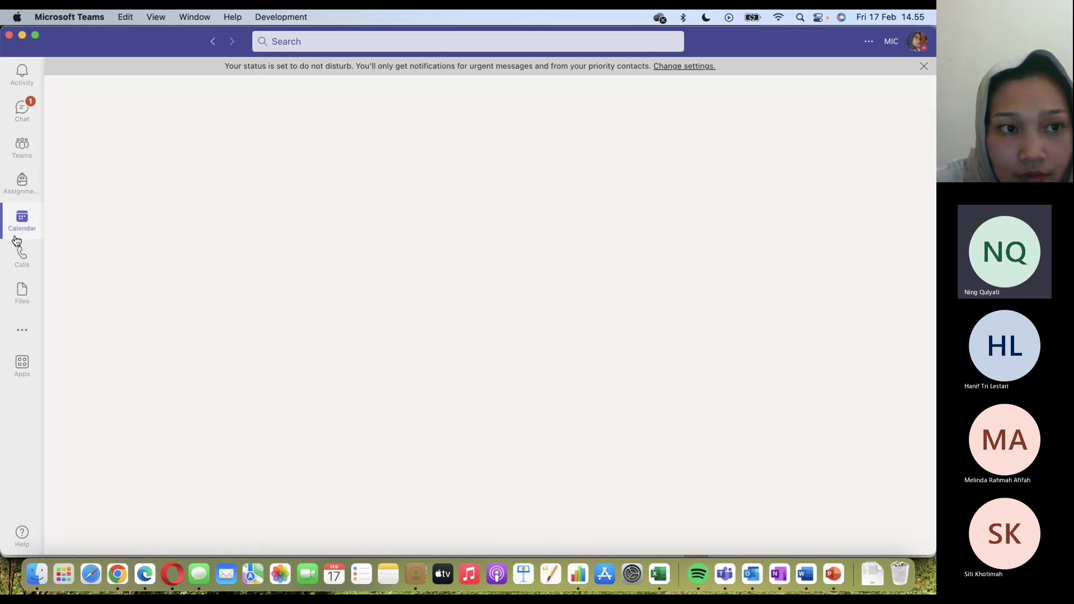
click(146, 587)
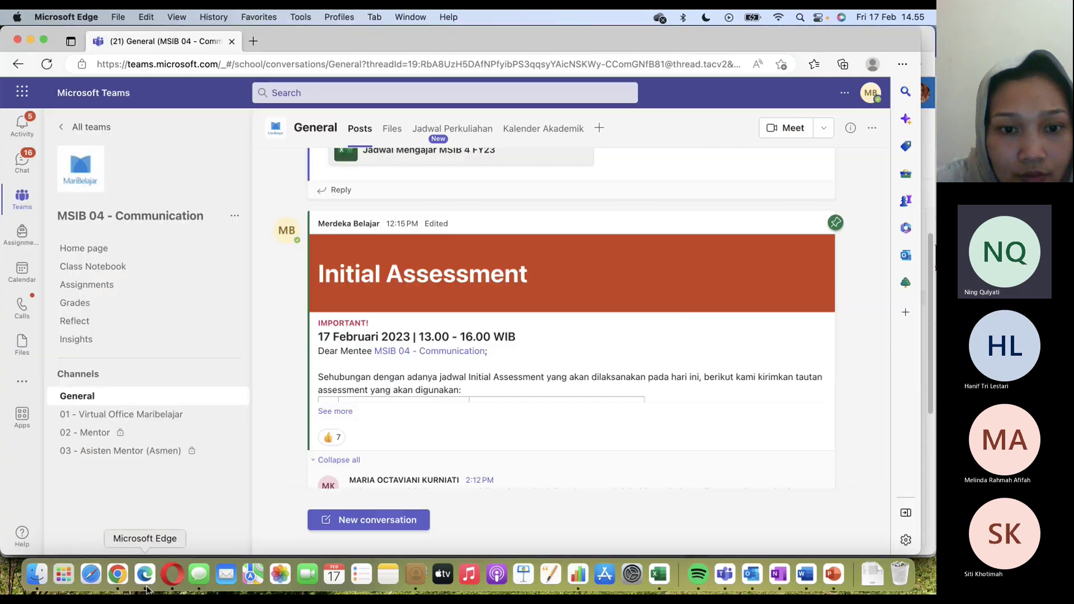
click(173, 575)
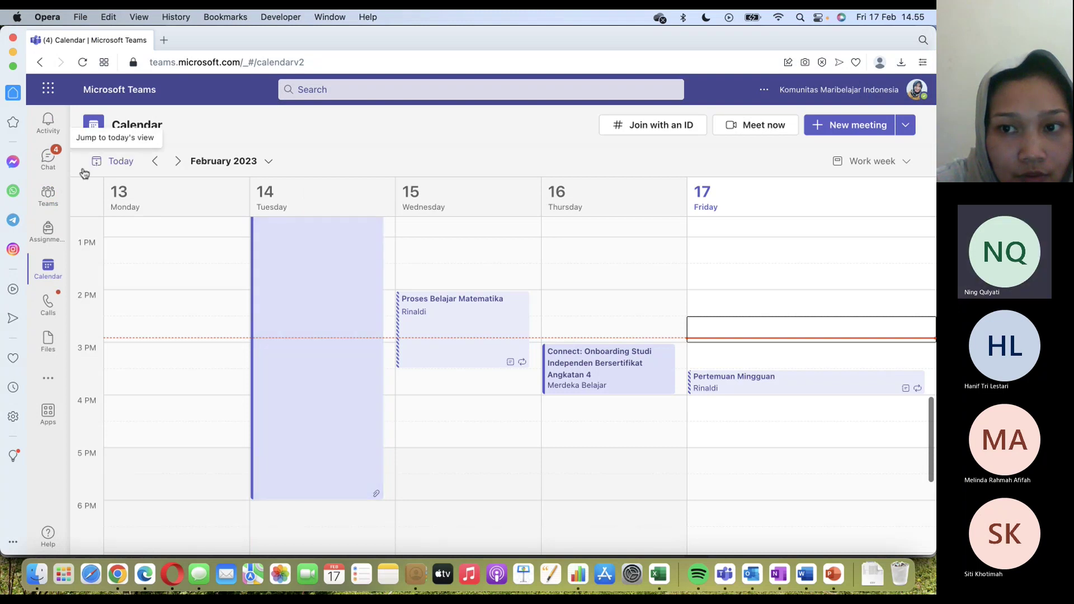
click(50, 206)
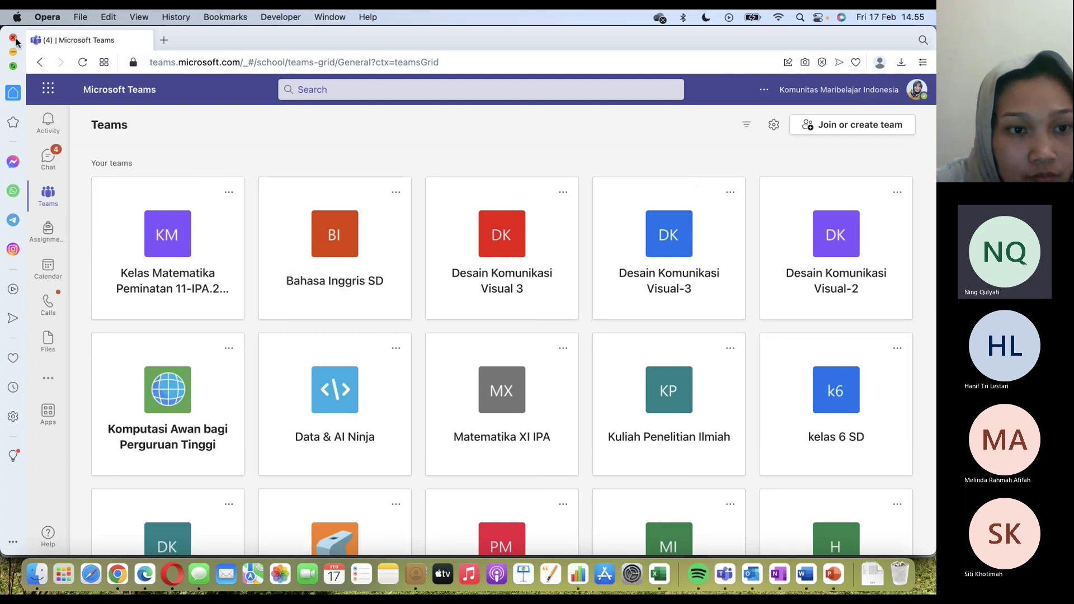
- Open the page for joining or creating a team and paste the copied class code as the join code
click(820, 128)
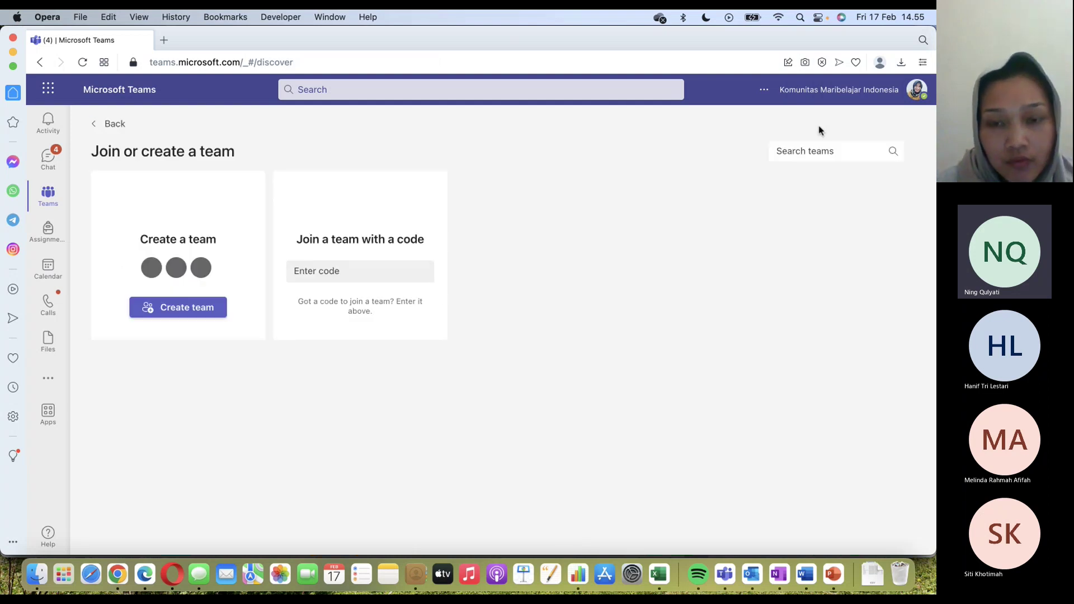
click(332, 271)
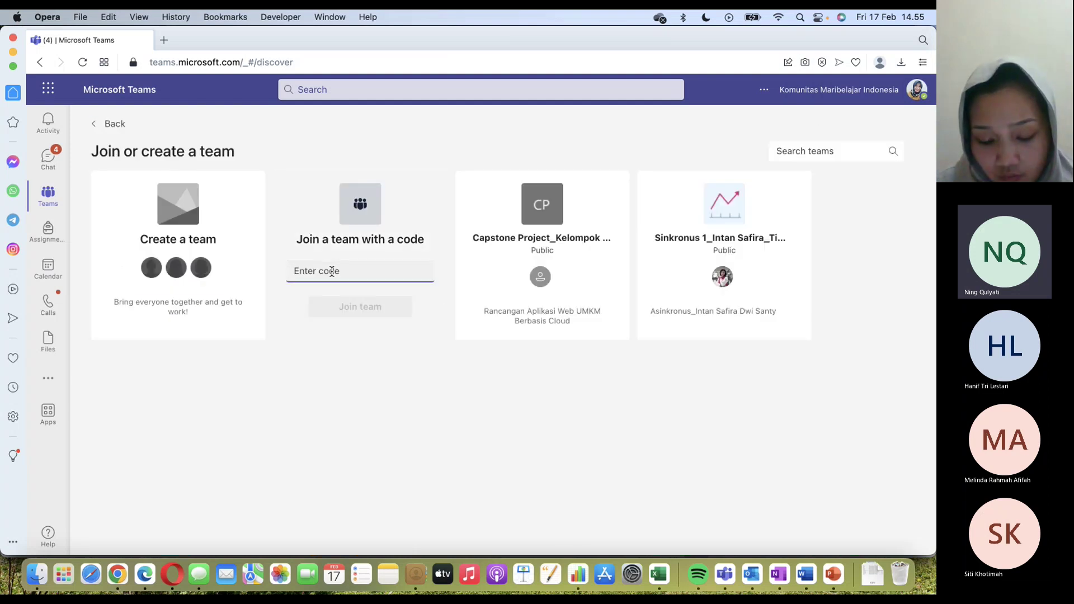
key(super+v)
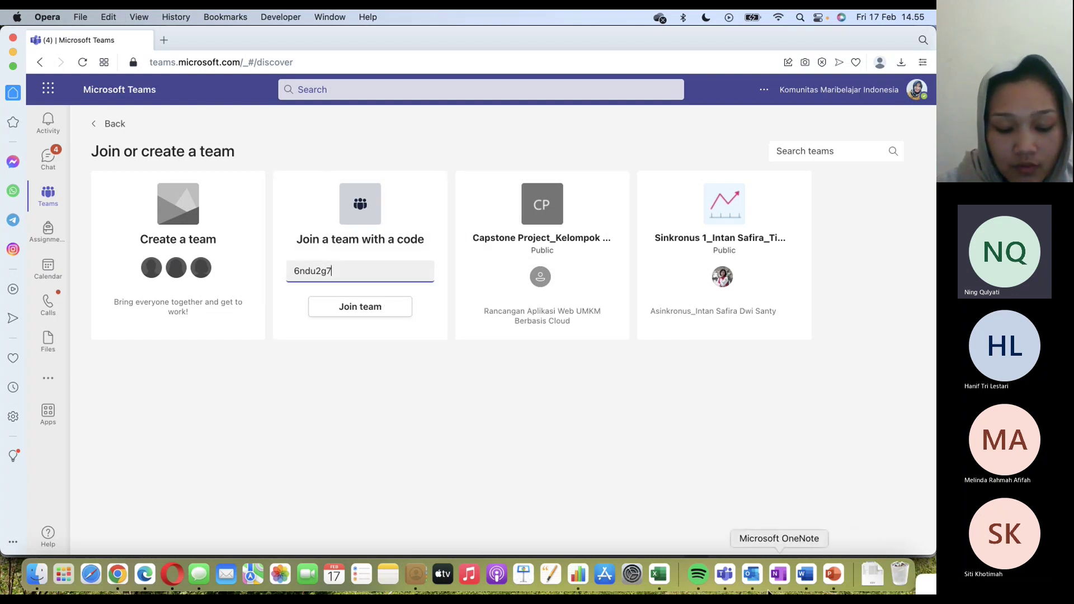
- Switch back to the Excel workbook, enter 86 in I5 and copy it down through I12
click(661, 576)
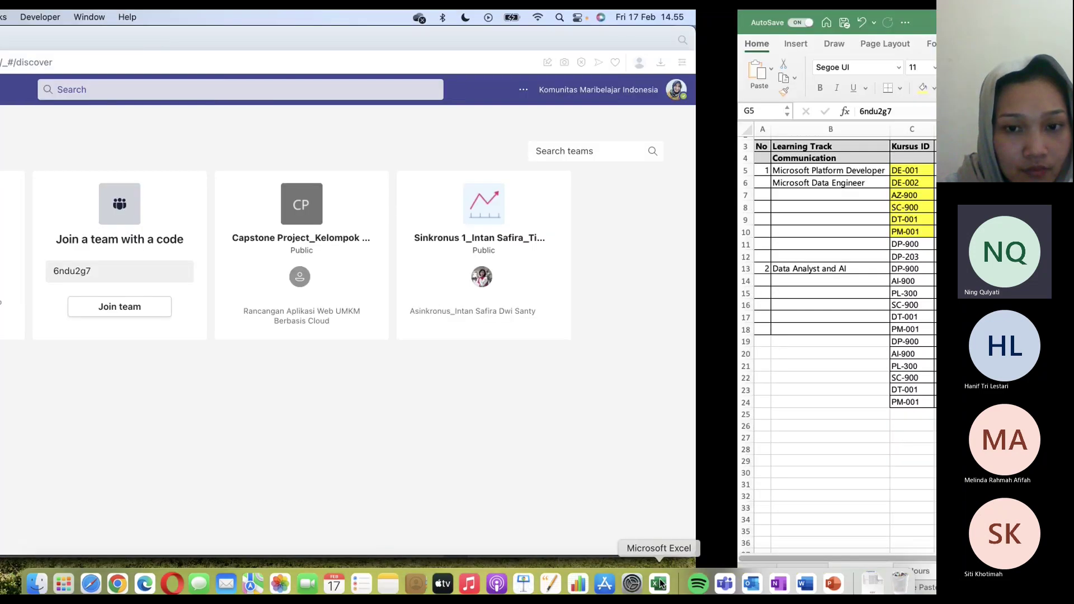
click(811, 169)
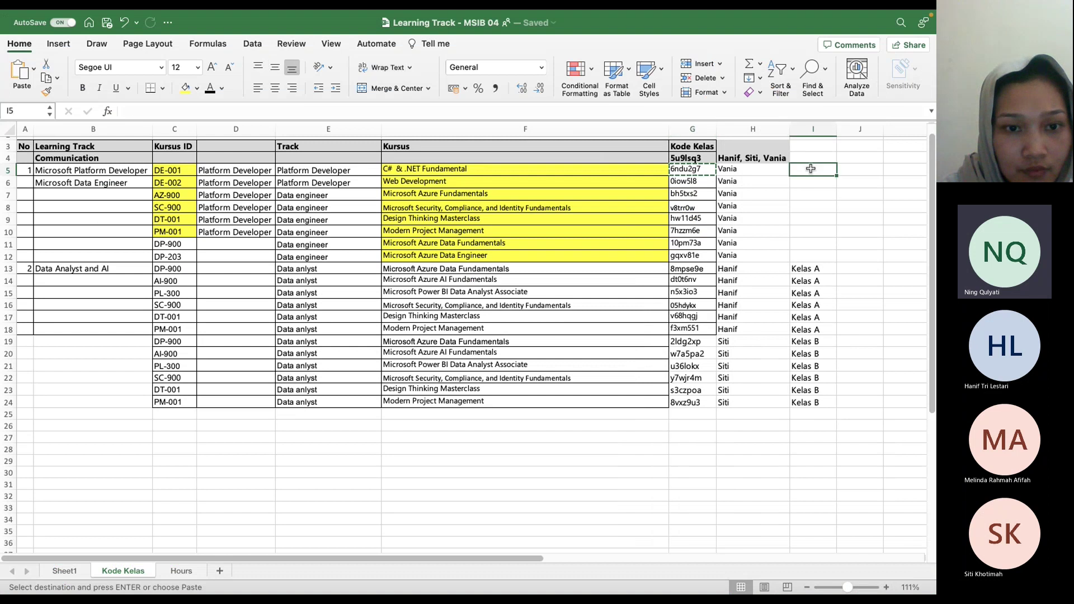
text(86)
key(Return)
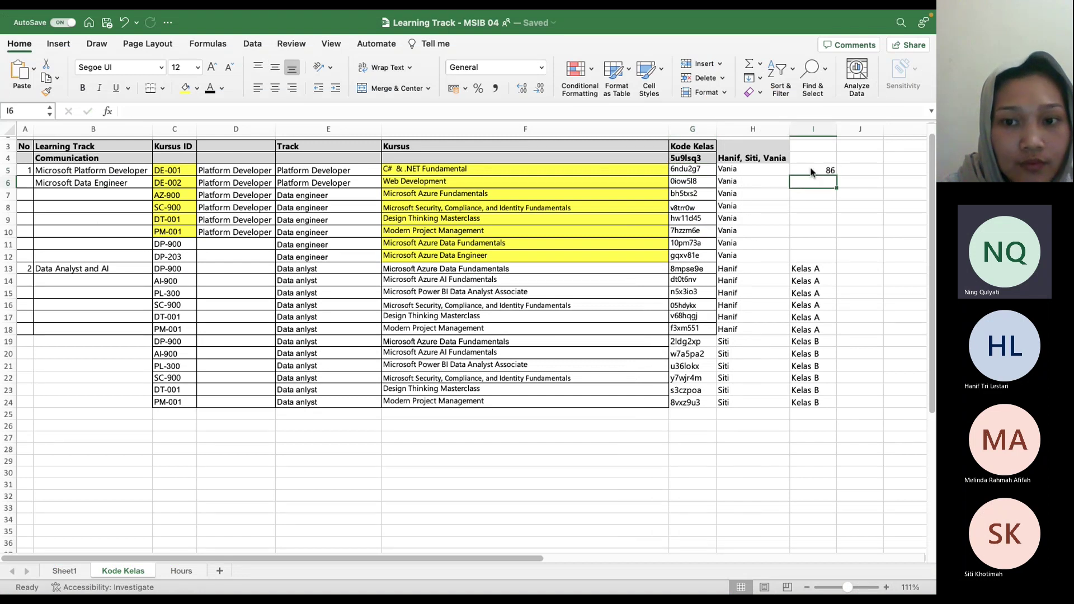
click(833, 162)
click(820, 173)
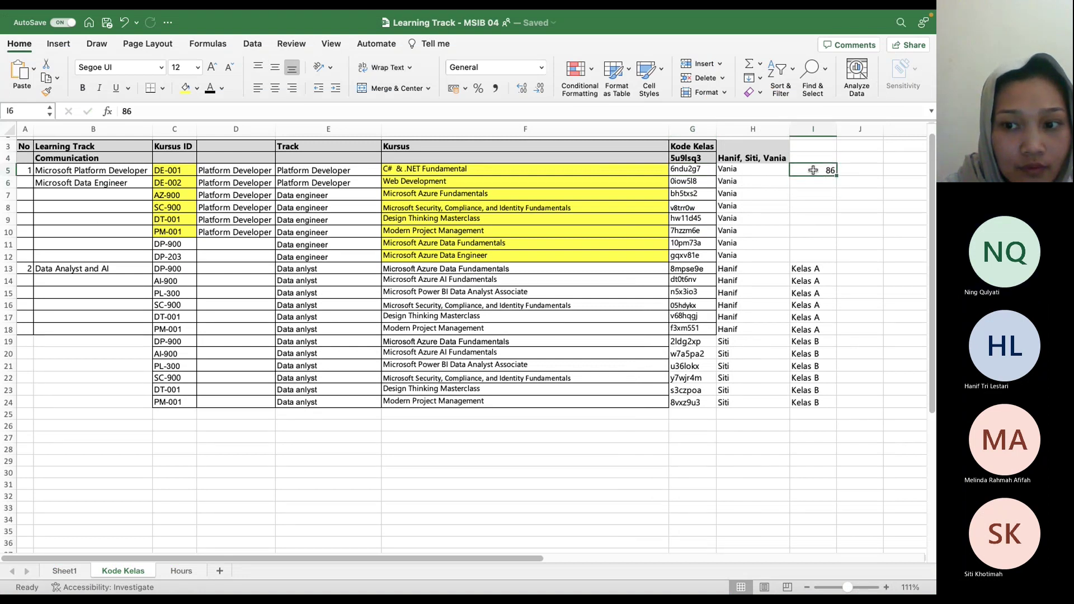
click(813, 159)
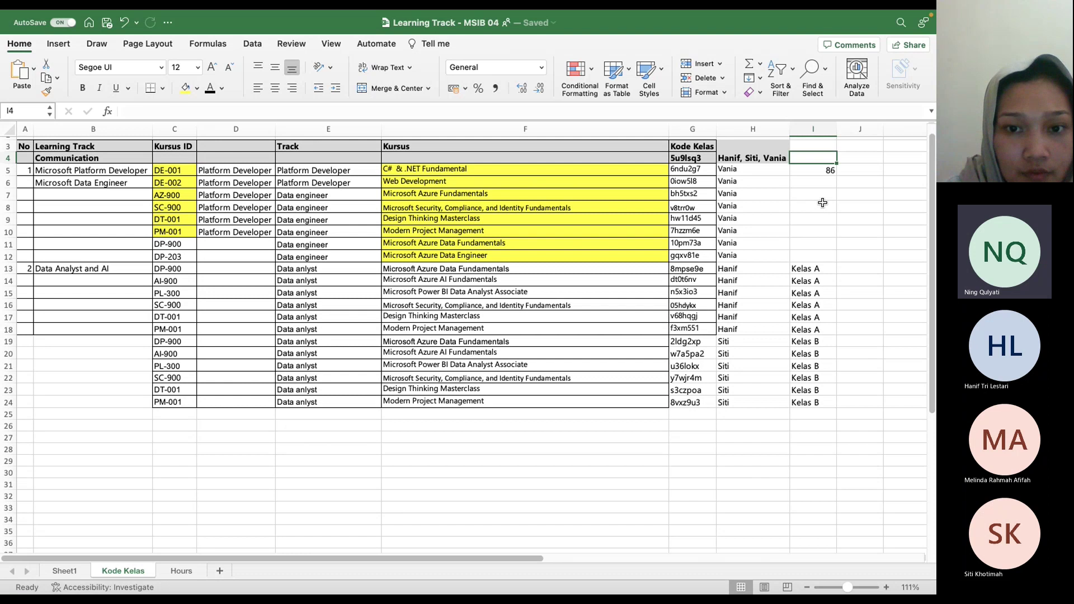
click(820, 170)
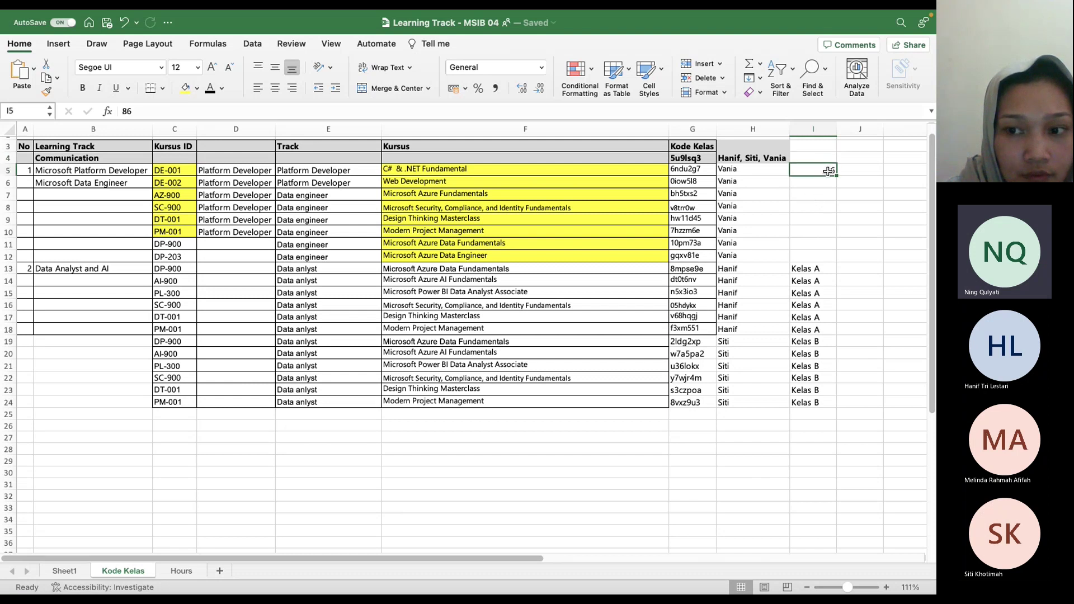
drag(836, 175, 831, 262)
click(878, 275)
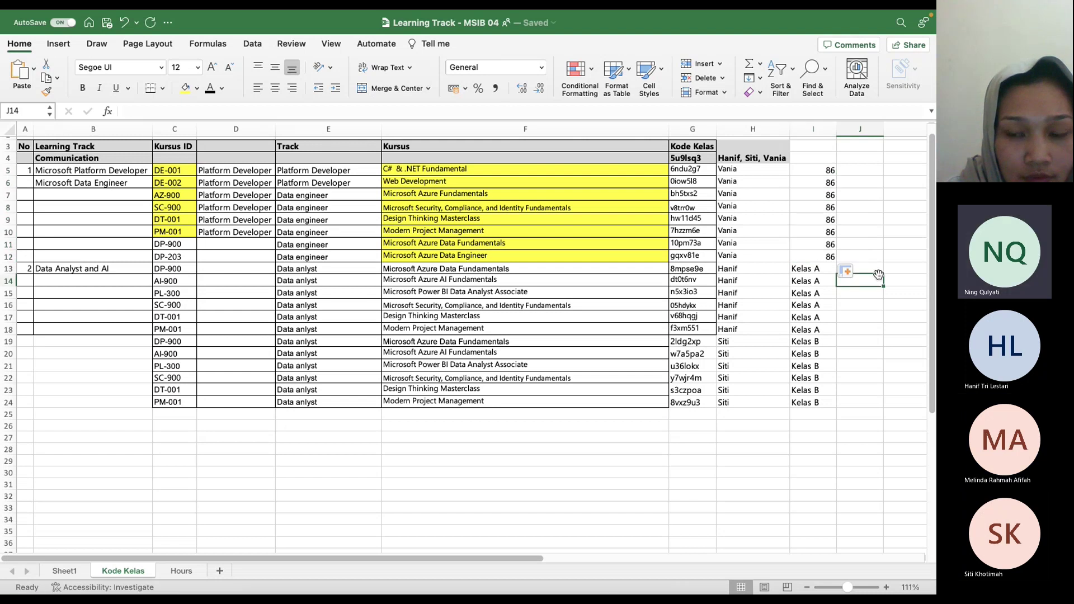
- Enter "Number" as the column header in I4
click(808, 154)
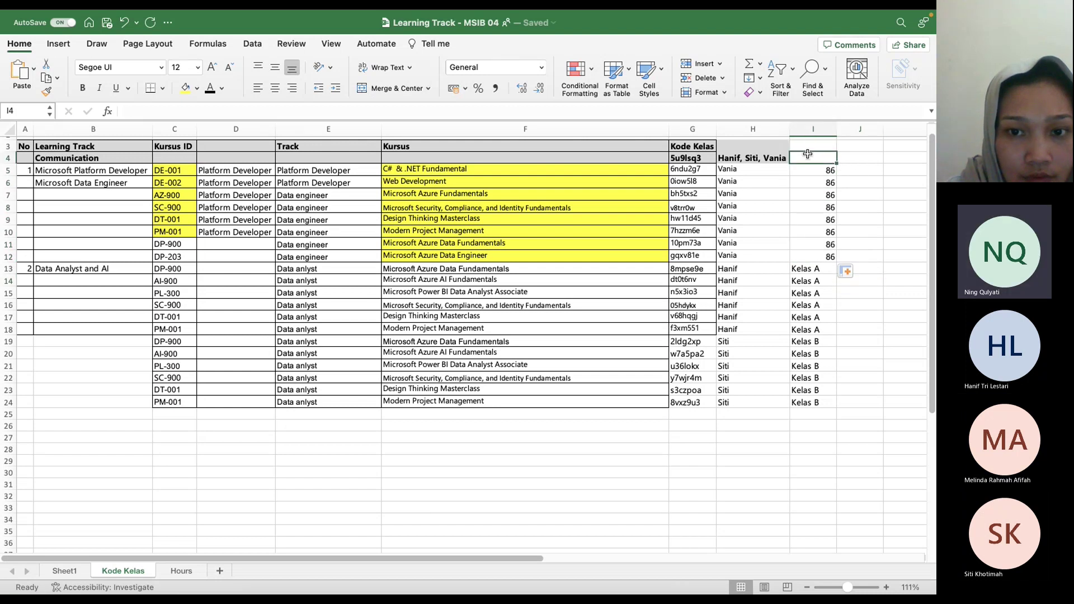
text(Number)
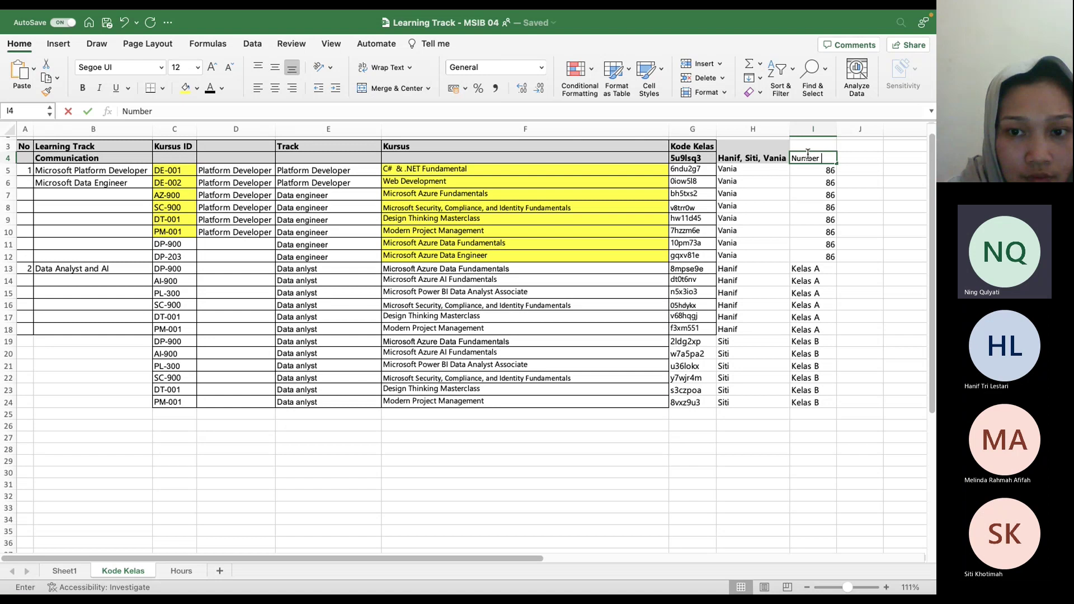
key(Return)
- Make the Number header in I4 bold and narrow column I to fit it
click(820, 158)
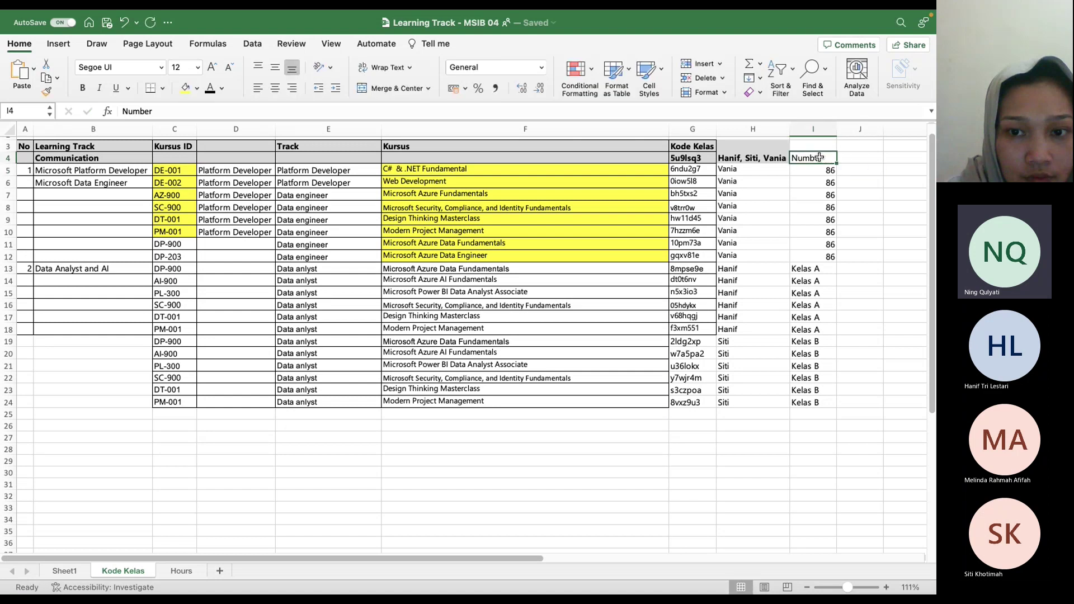
key(shift+Down)
key(shift+Down)
key(shift+Down)
key(shift+Down)
key(shift+Down)
key(shift+Down)
key(shift+Down)
key(shift+Down)
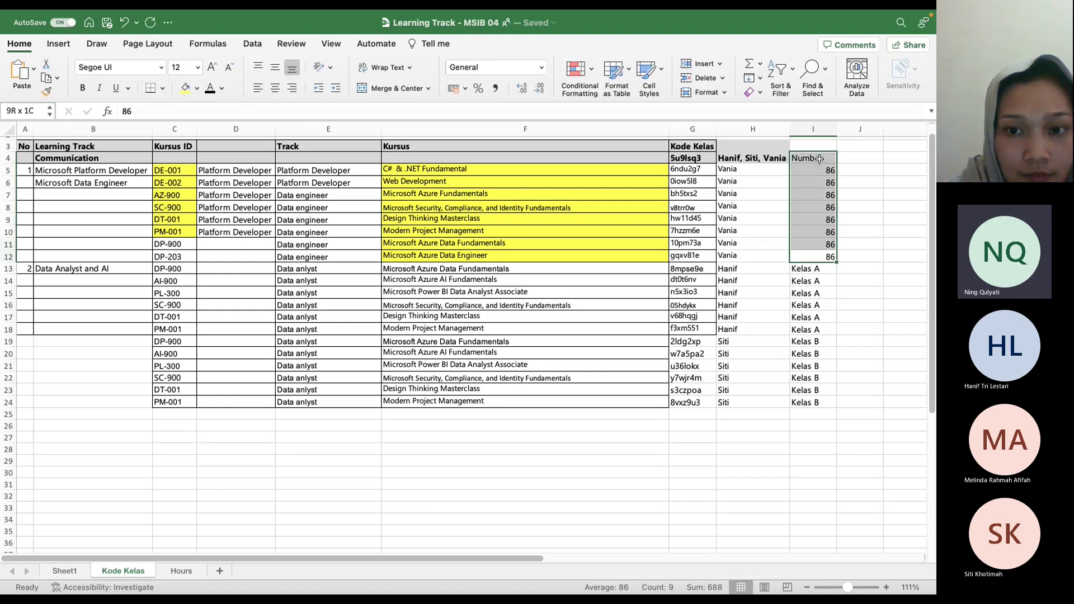
click(819, 158)
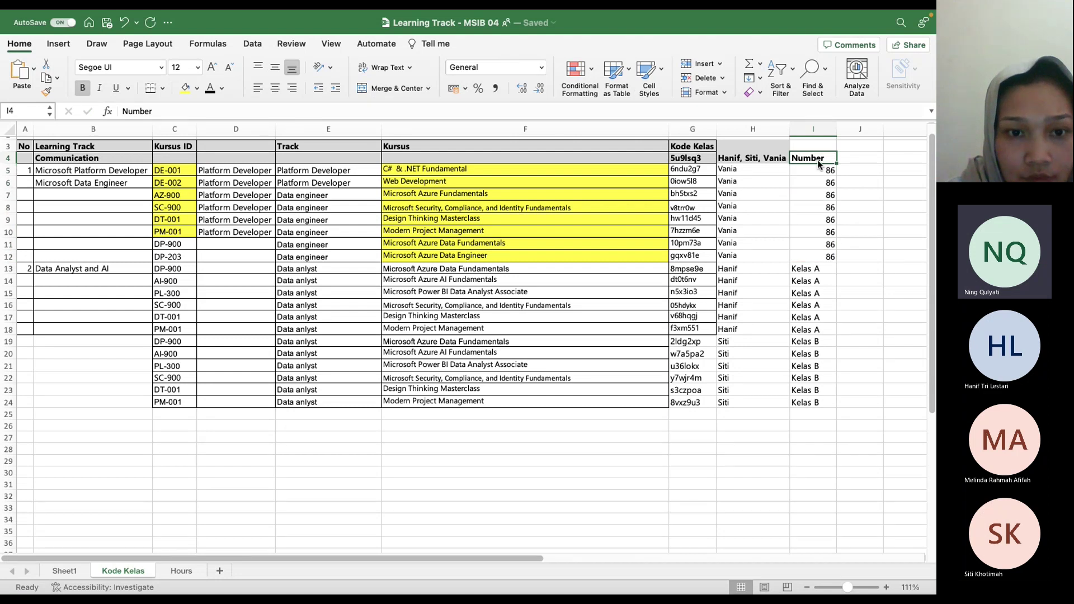
click(798, 230)
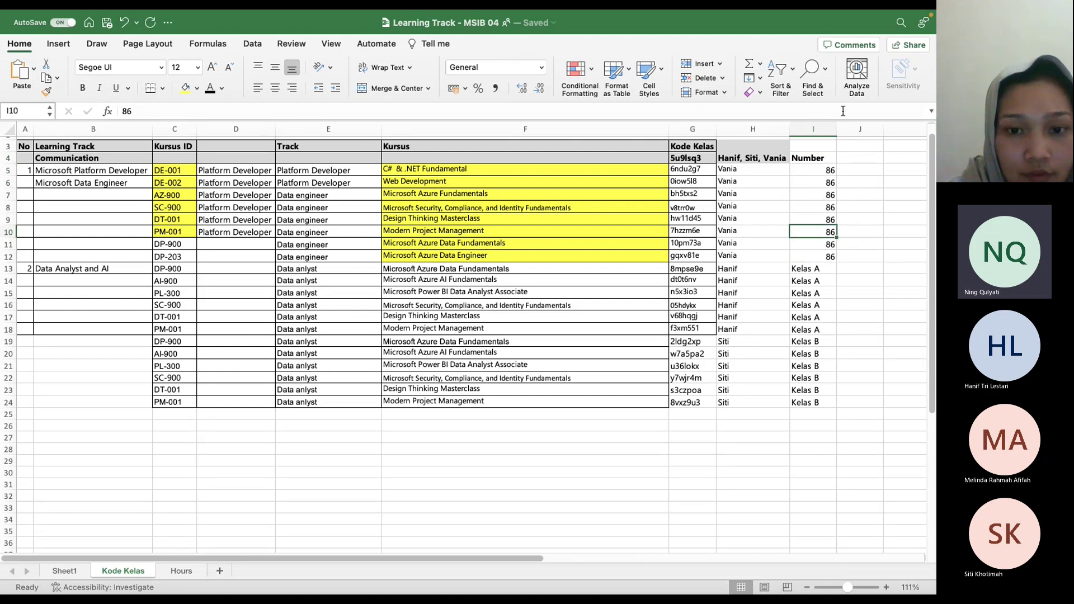
drag(837, 129, 830, 129)
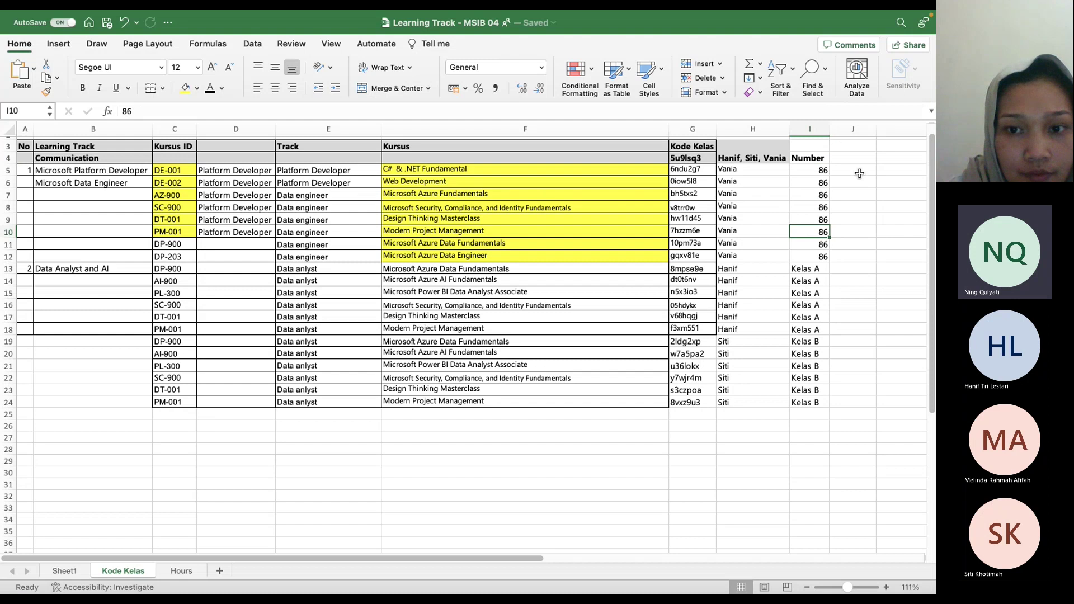
scroll(860, 174, down, 2)
scroll(860, 173, up, 3)
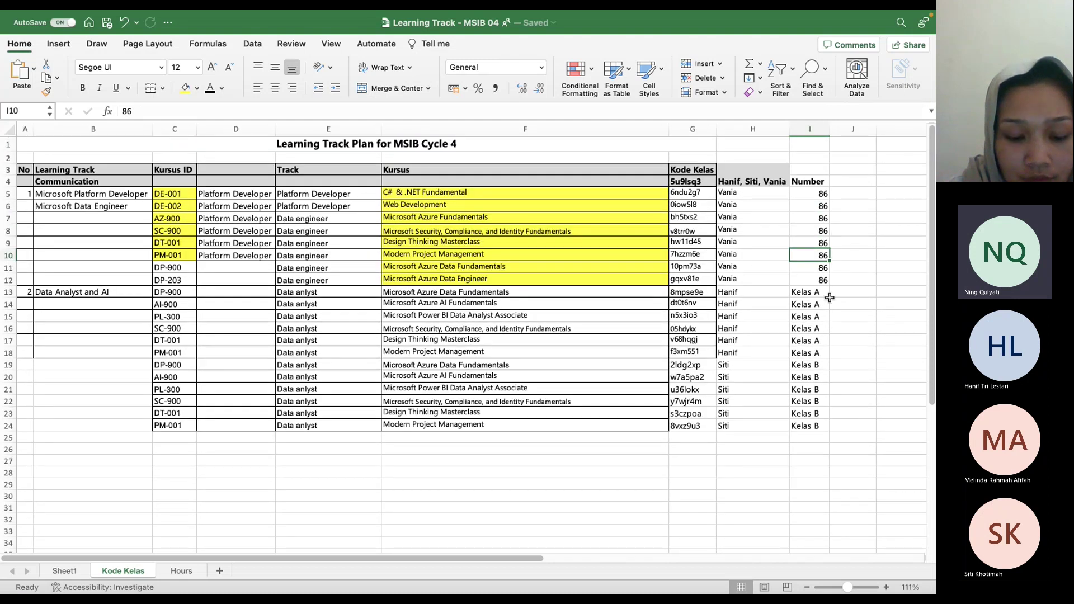
scroll(833, 263, down, 3)
scroll(830, 298, right, 1)
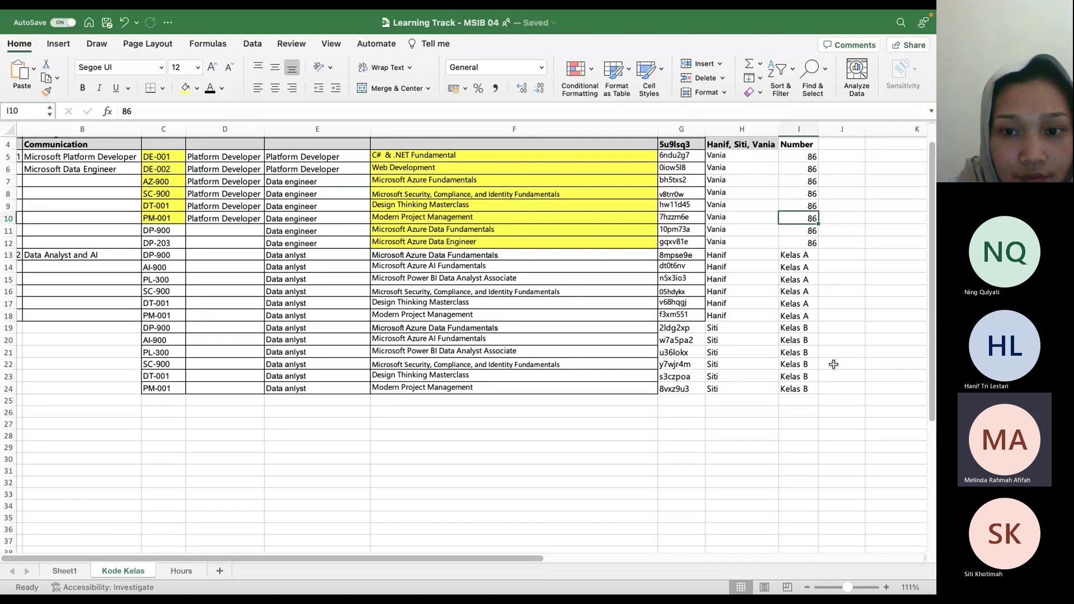
scroll(833, 364, up, 3)
scroll(834, 364, left, 1)
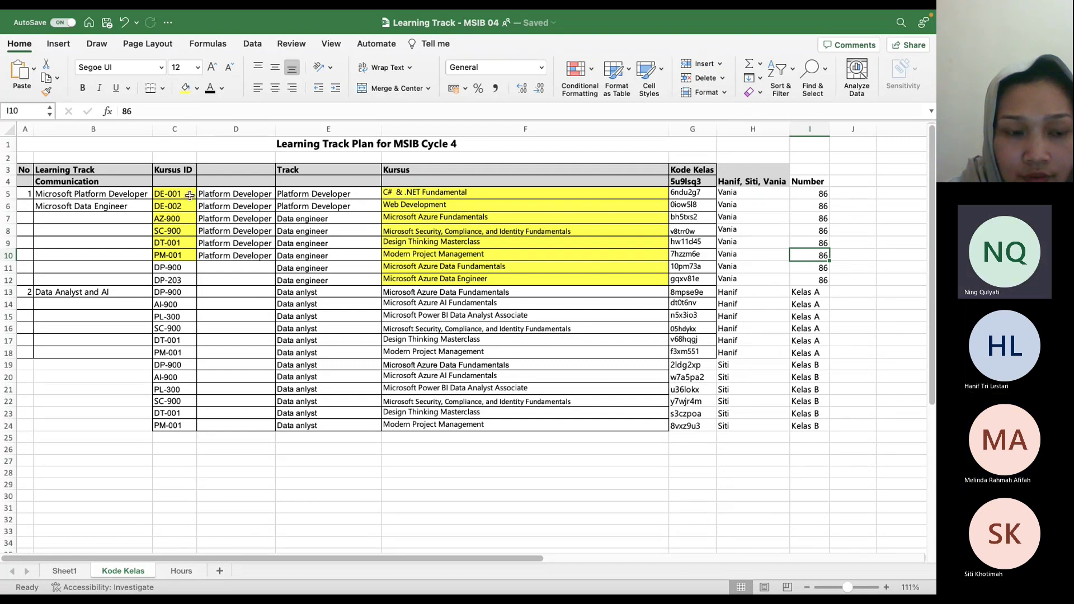
drag(135, 209, 127, 199)
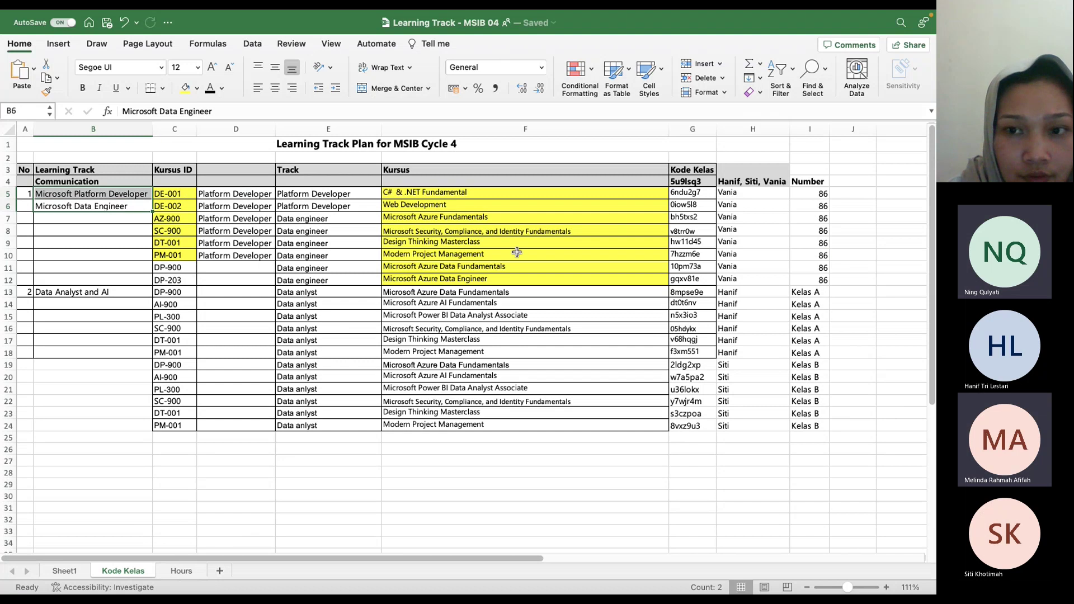
- Set the number for the Web Development course in I6 to 44
click(813, 194)
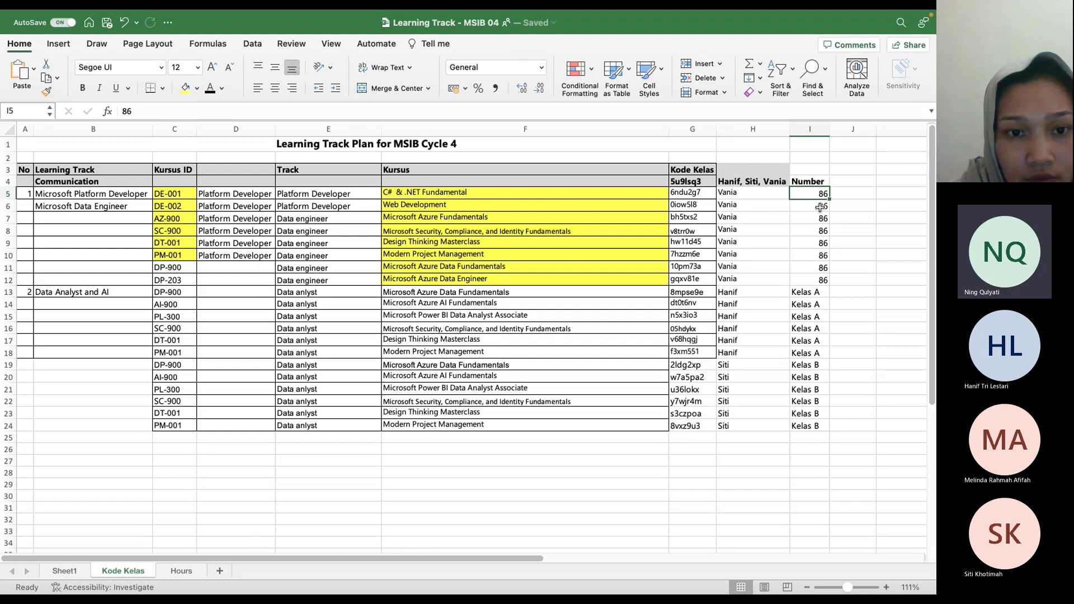
click(816, 208)
text(44)
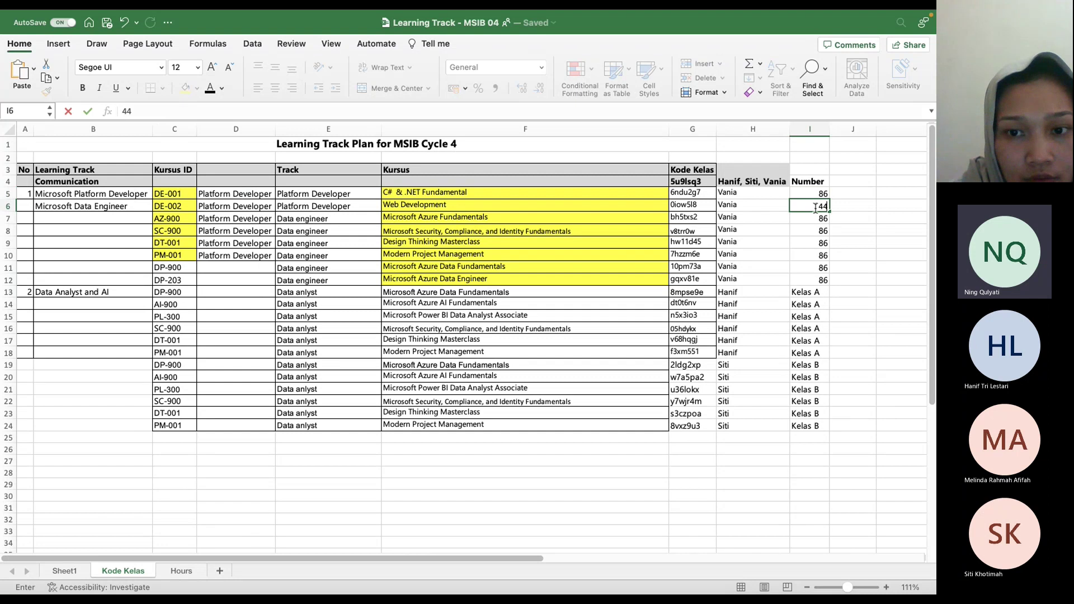
key(Return)
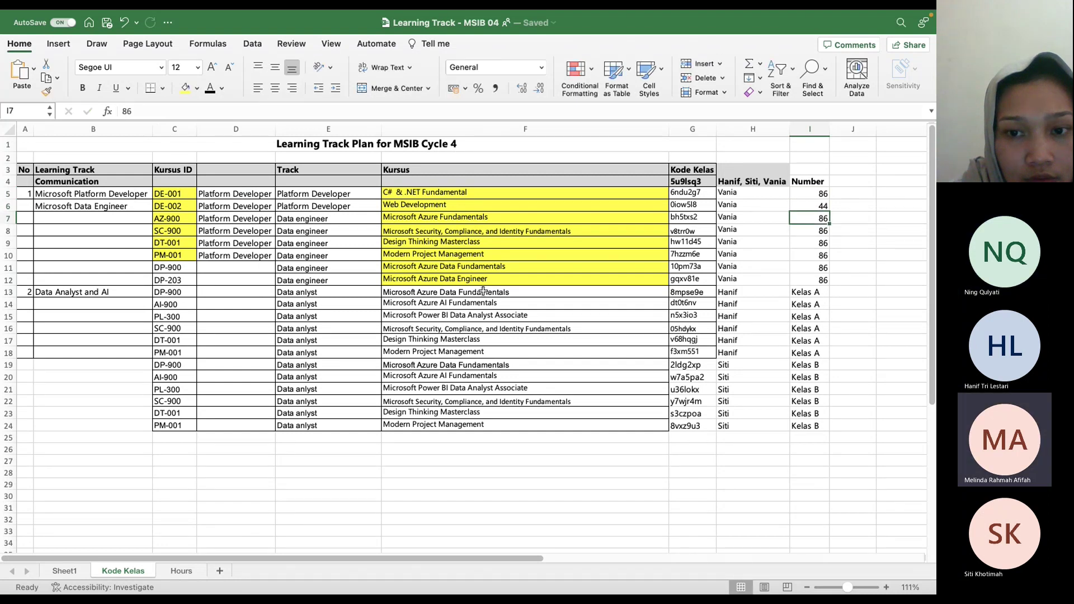
- Set the number for the Microsoft Azure Data Engineer course in I12 to 44
click(478, 279)
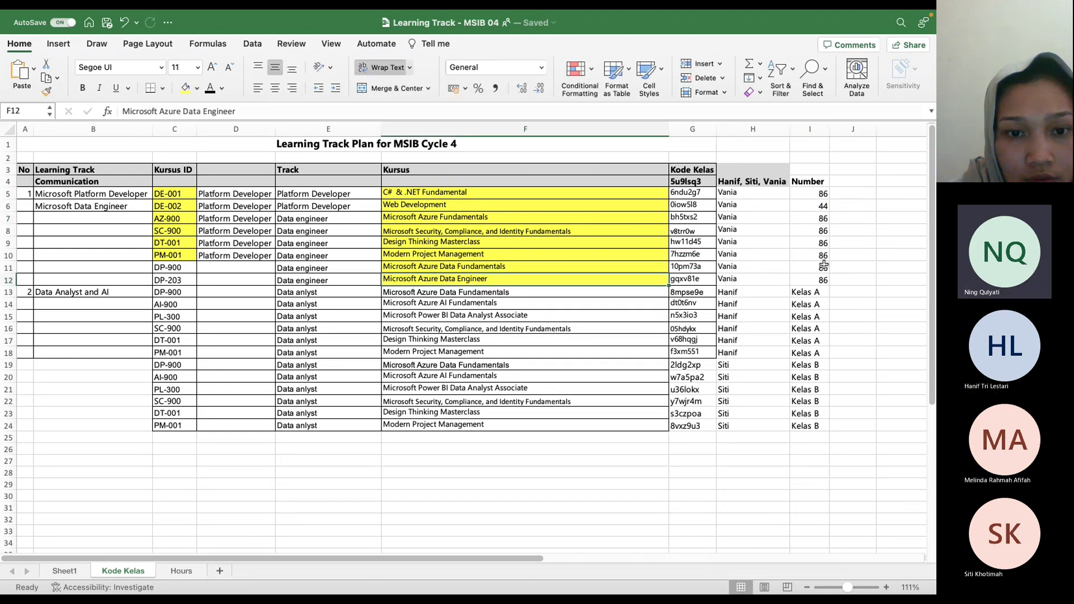
click(815, 281)
text(44)
key(Return)
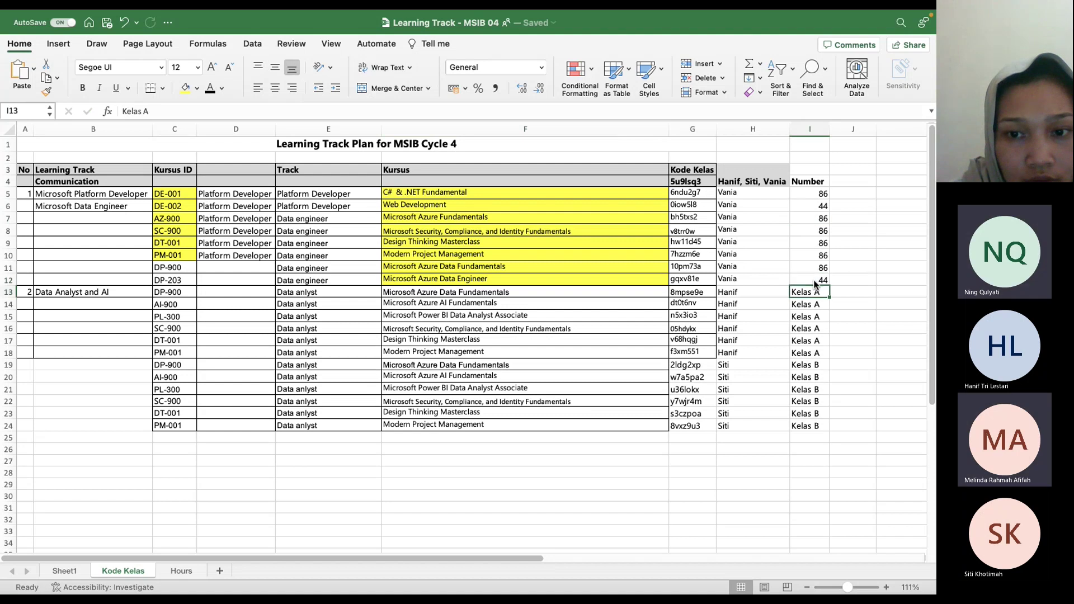
click(809, 279)
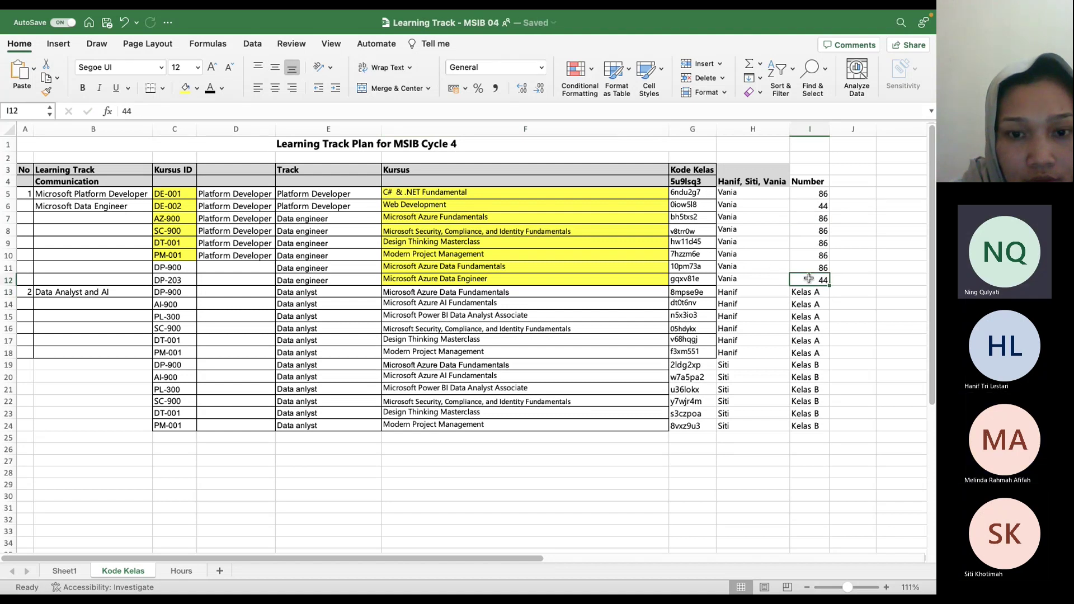
- Set the number for the Microsoft Azure Data Engineer course in I12 to 42
text(42)
key(Return)
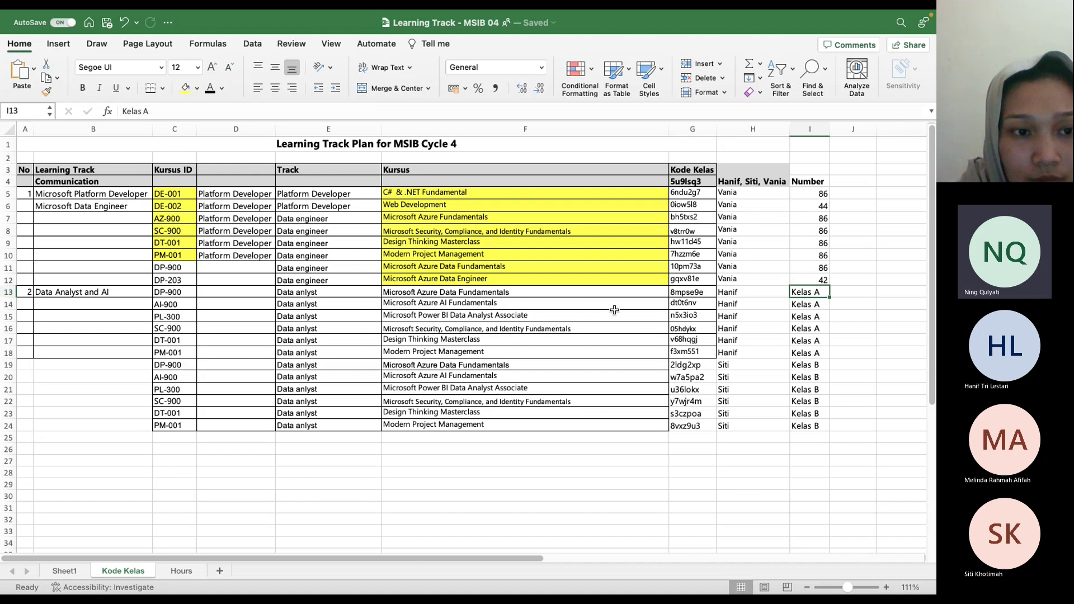
- Fill the C# & .NET Fundamental cell F5 and the Microsoft Azure Data Engineer cell F12 with the standard orange color
drag(568, 205, 575, 265)
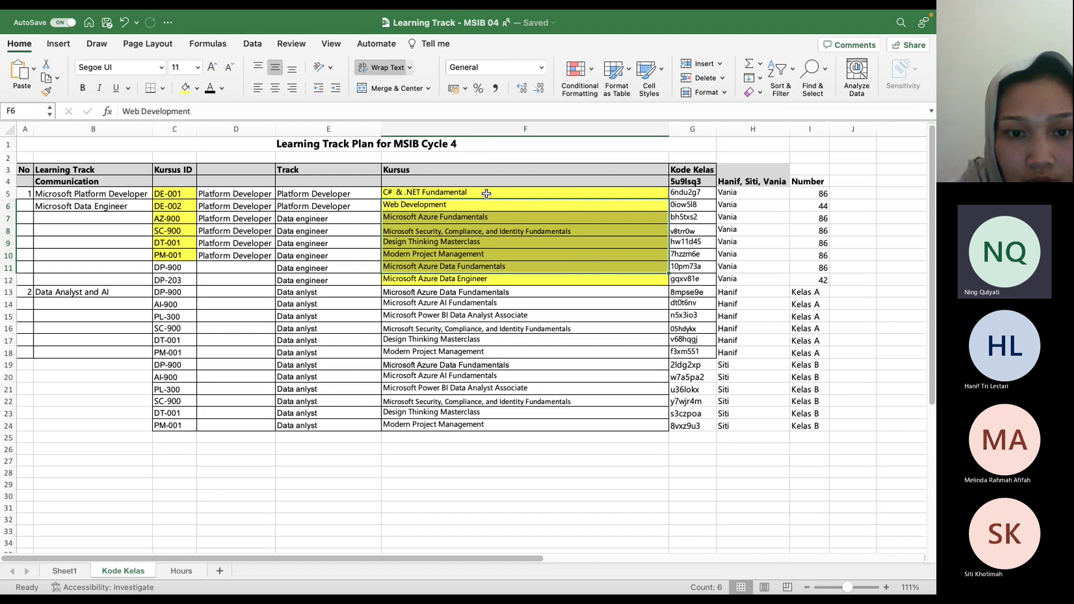
click(484, 191)
click(197, 89)
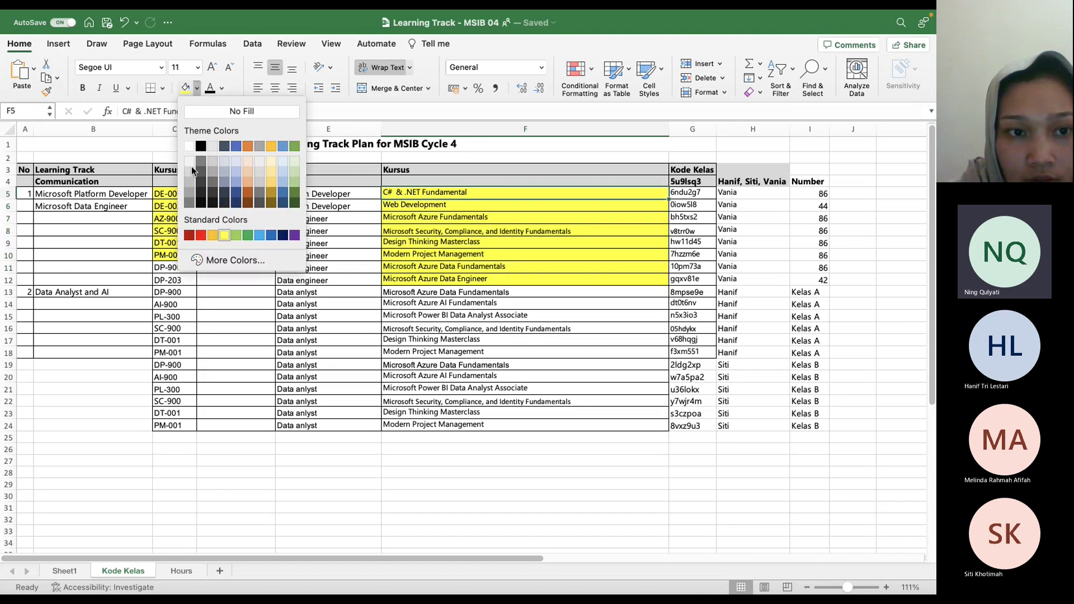
click(214, 236)
click(433, 280)
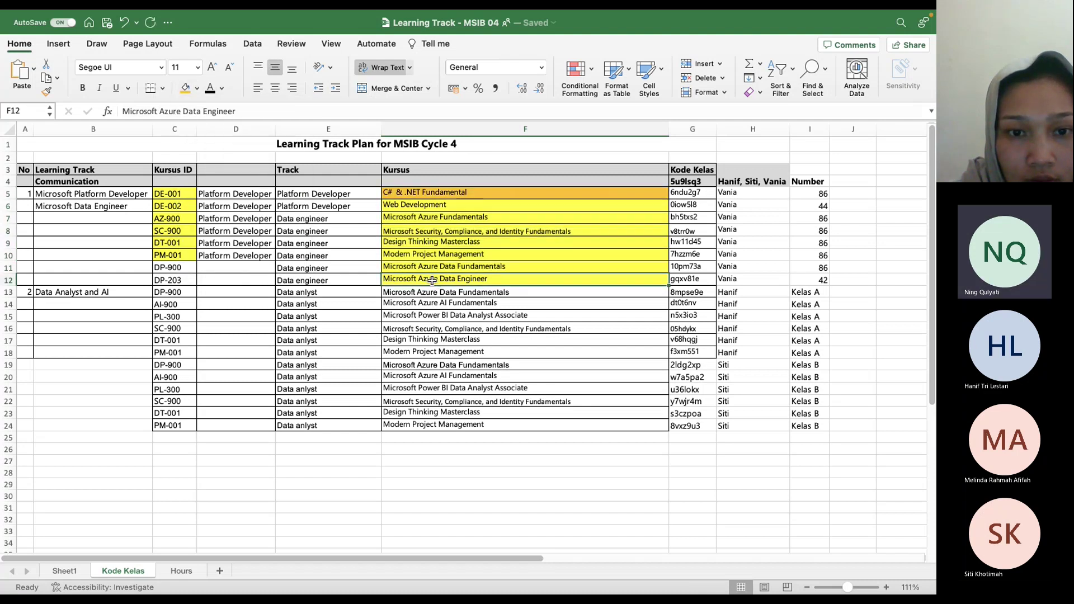
click(185, 89)
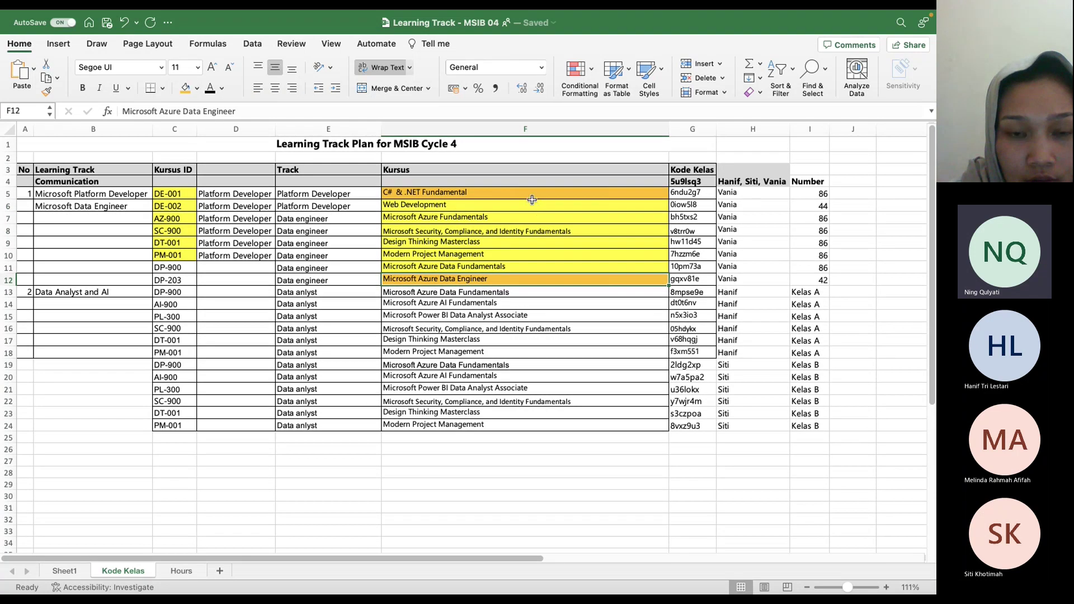
- Set the number for the C# & .NET Fundamental course in I5 to 44
click(817, 193)
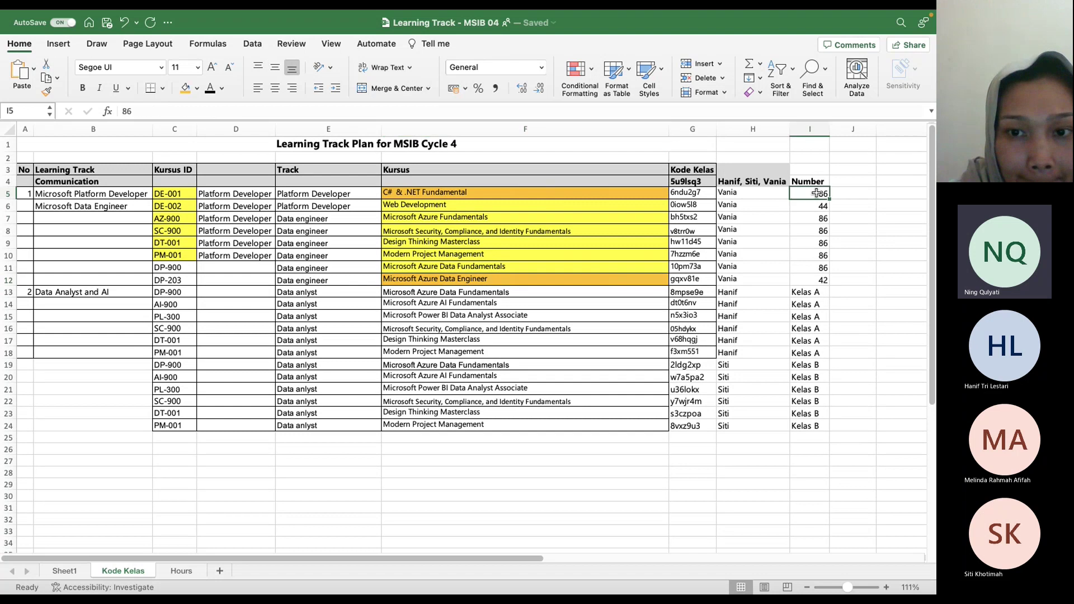
text(44)
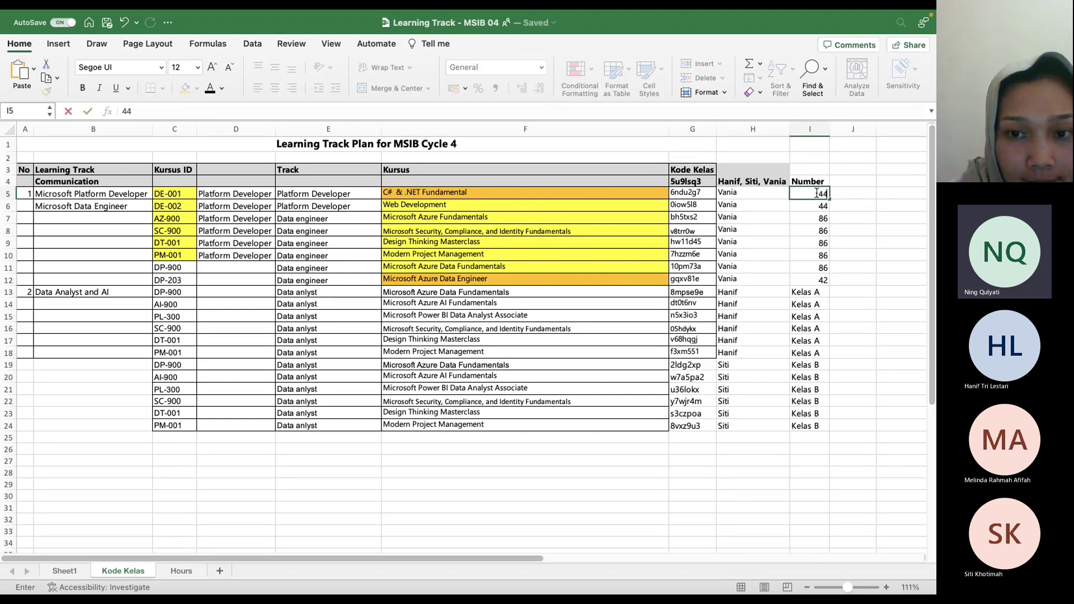
key(Return)
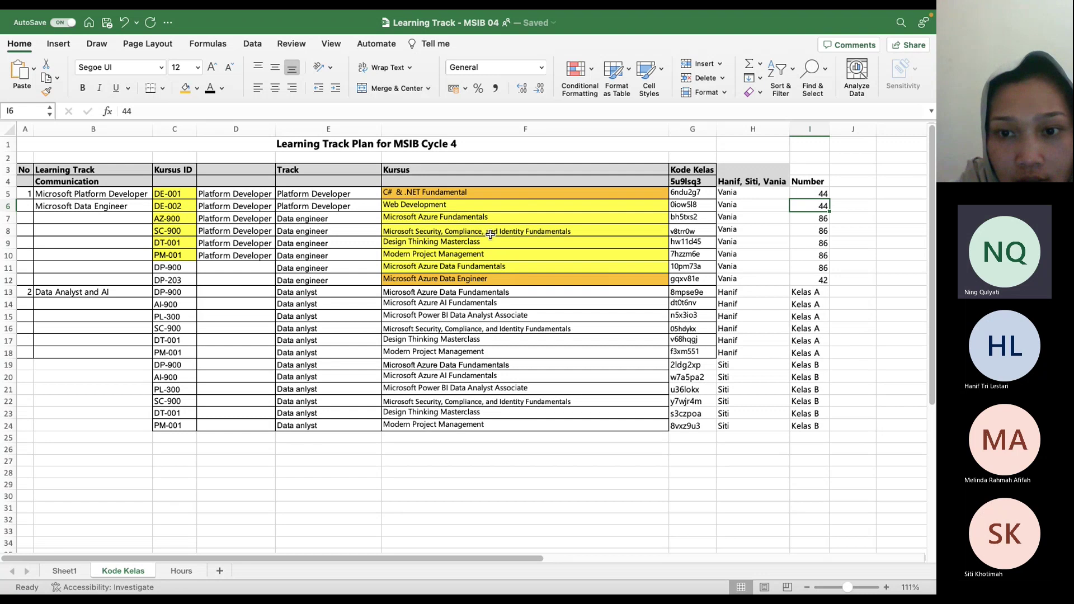
- Fill the Web Development cell F6 with the same orange color
click(425, 193)
click(426, 204)
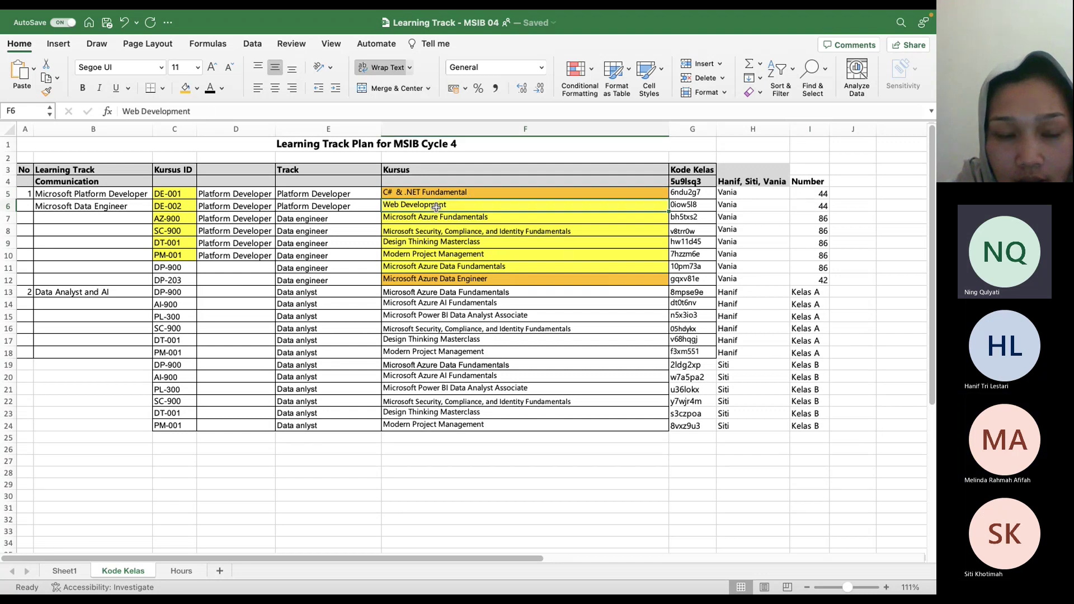
click(196, 87)
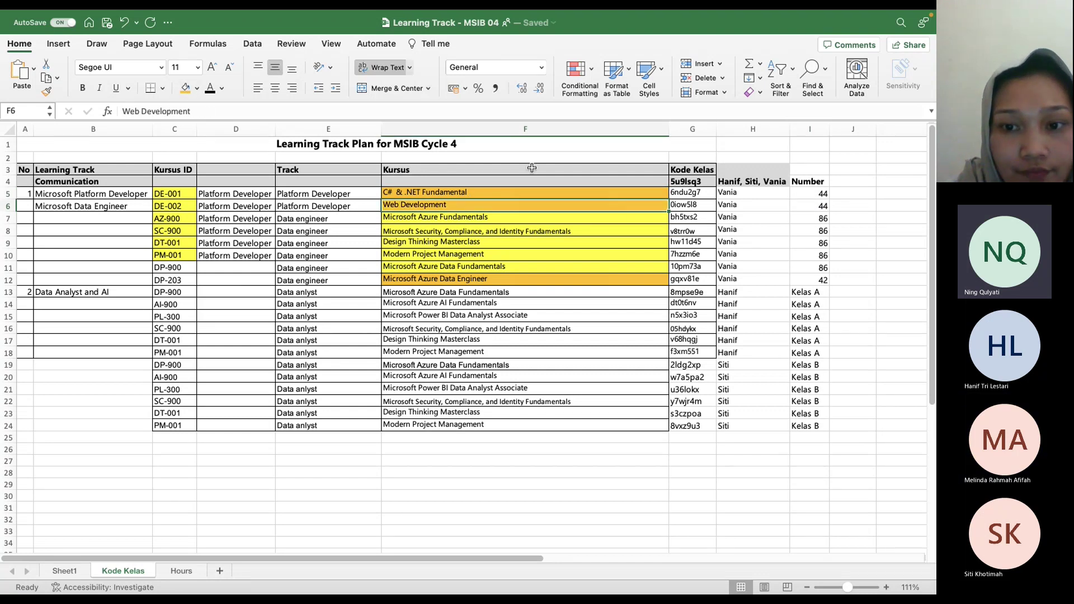
- Review the highlighted courses and their numbers in column I, including the C# & .NET Fundamental and Web Development rows
click(463, 194)
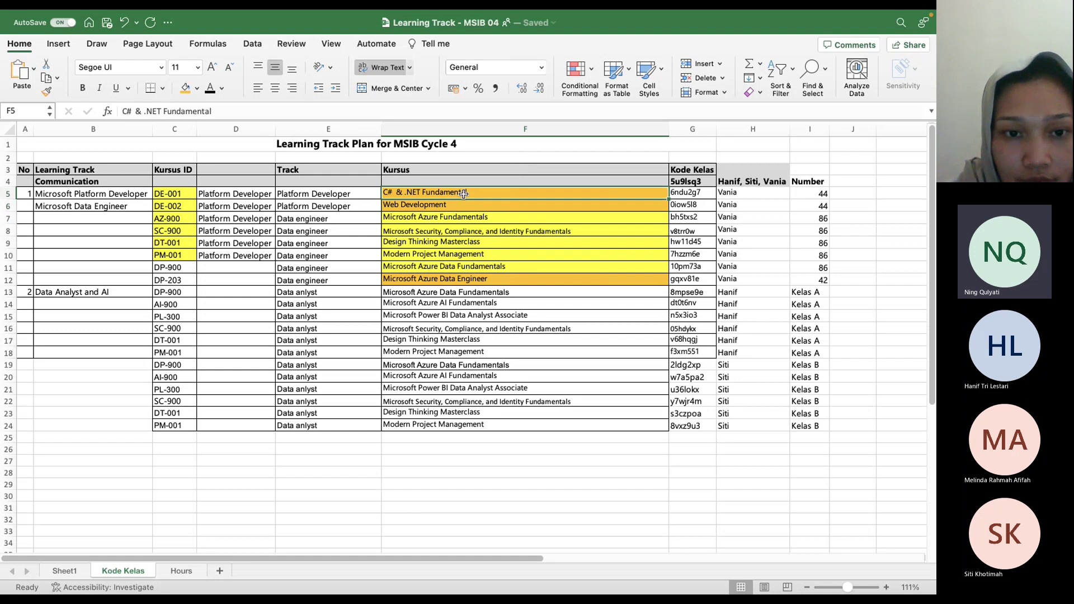
click(466, 207)
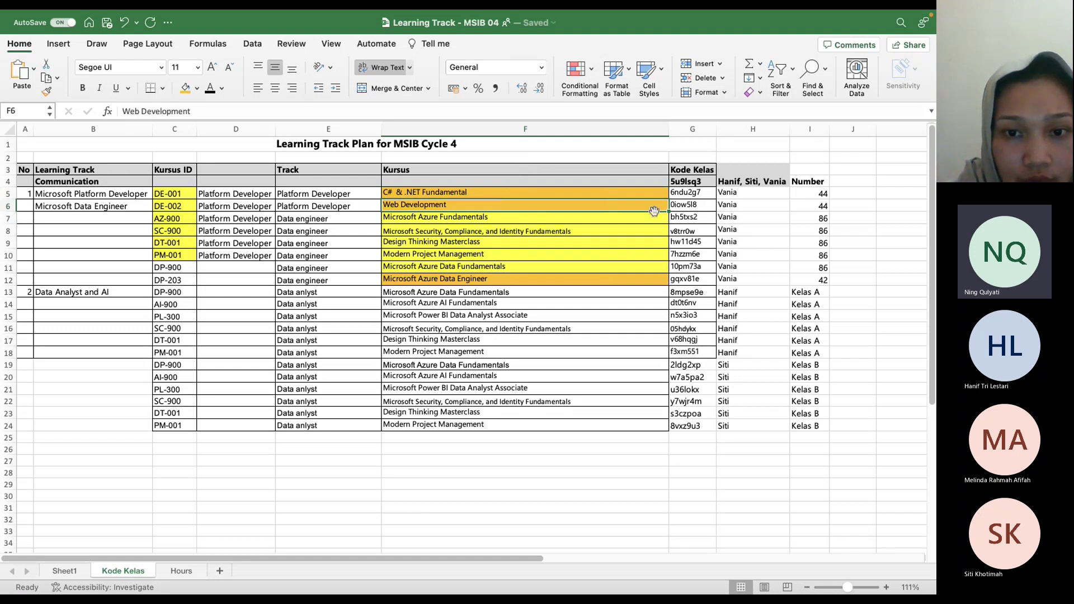
click(822, 192)
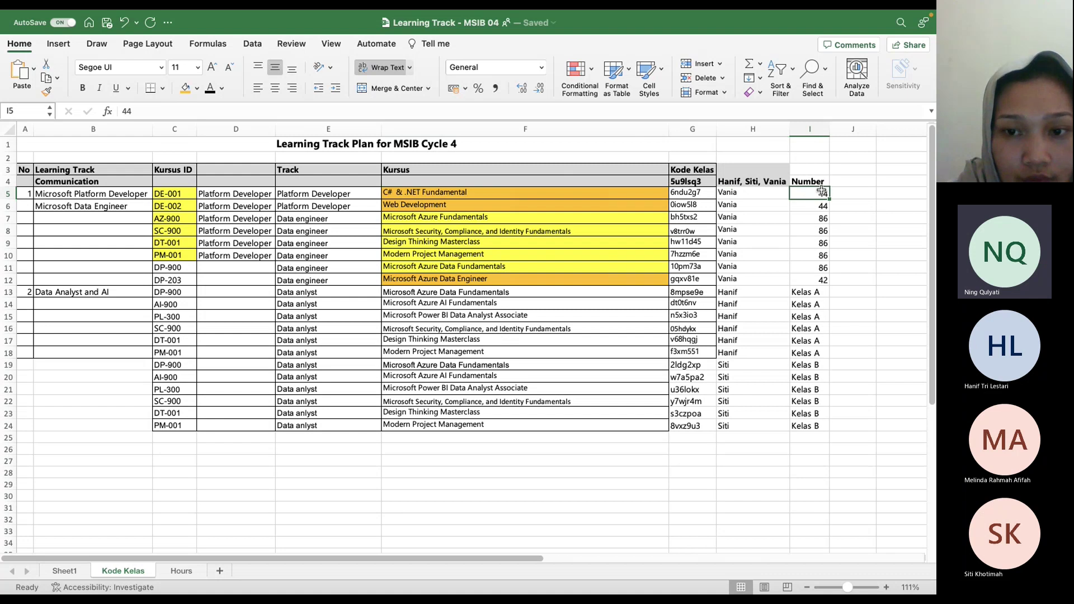
click(802, 207)
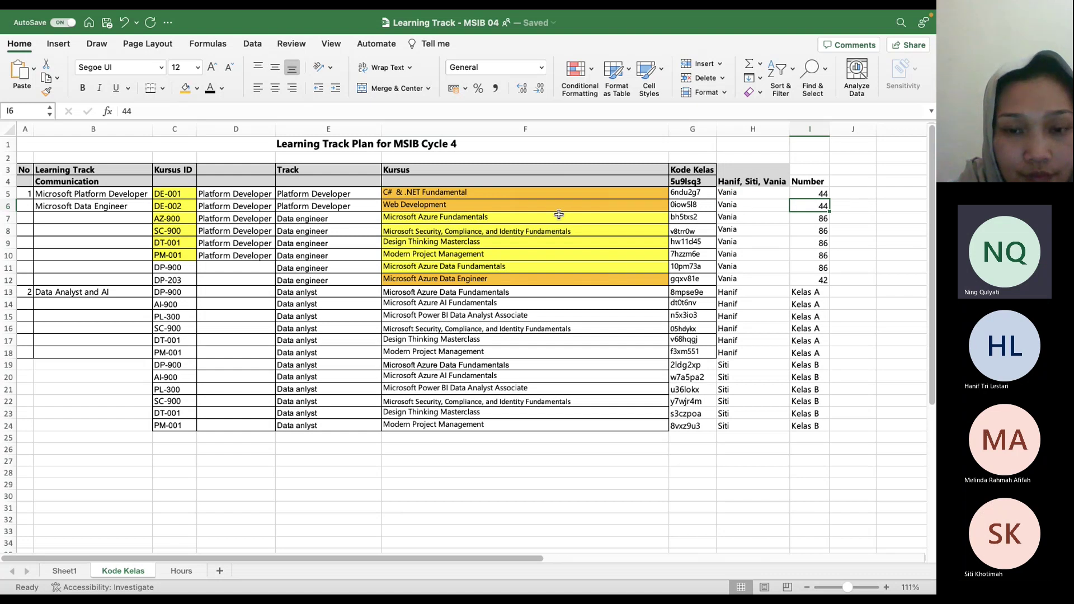
scroll(559, 214, down, 2)
scroll(559, 214, right, 1)
scroll(559, 214, up, 2)
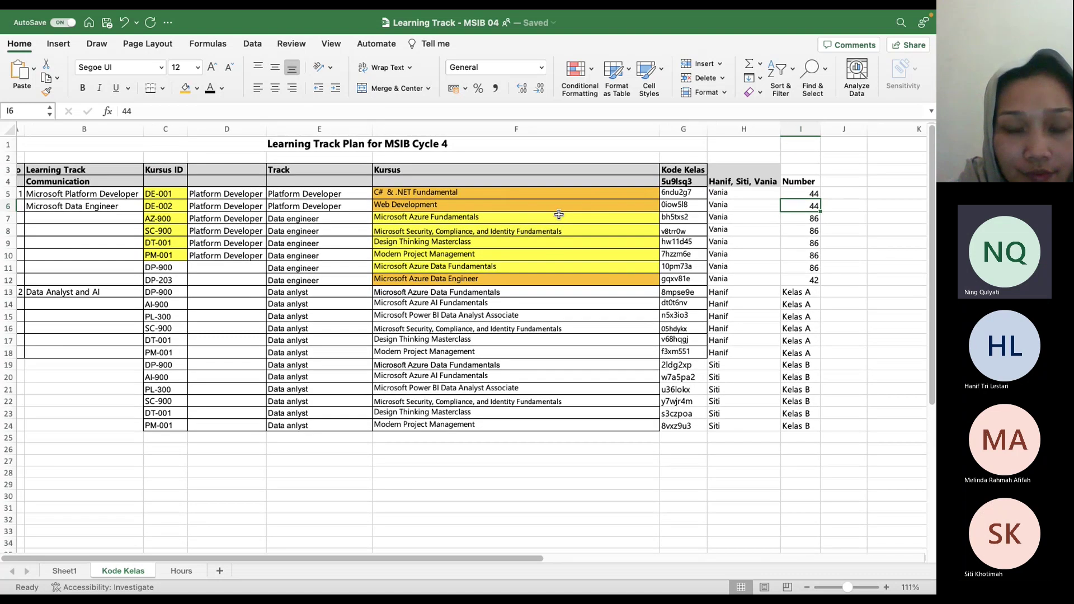
scroll(559, 214, left, 1)
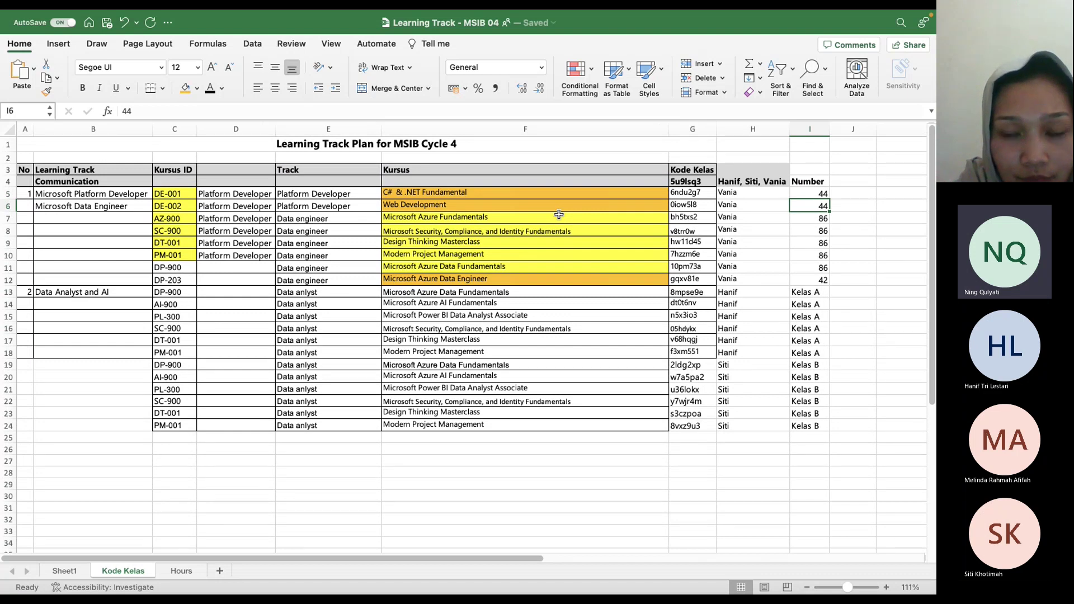
scroll(559, 214, down, 2)
scroll(559, 214, right, 1)
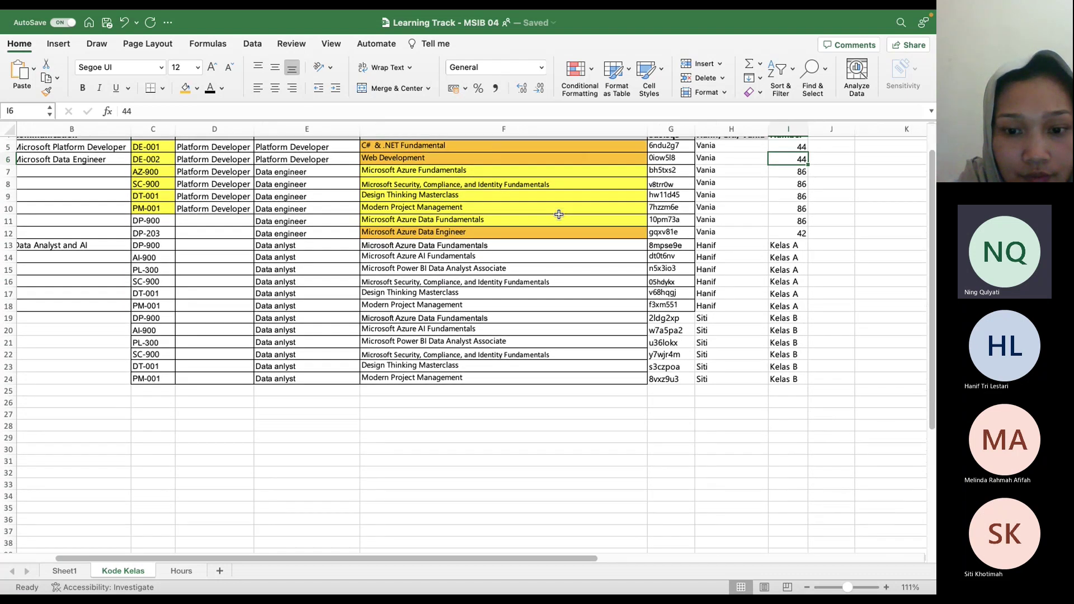
scroll(559, 214, up, 2)
scroll(559, 215, left, 1)
scroll(559, 215, down, 2)
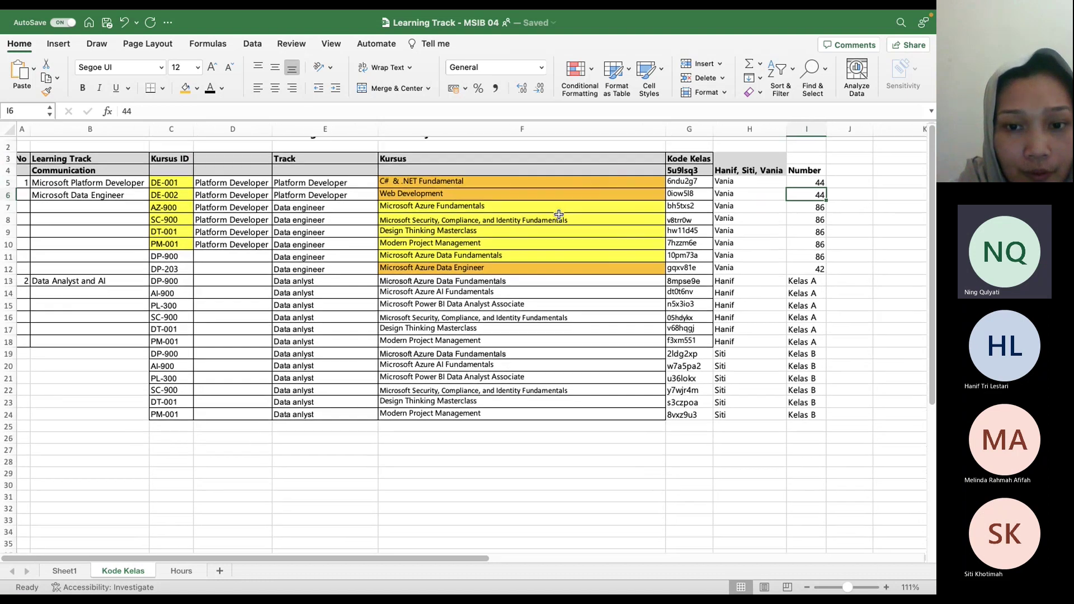
scroll(560, 214, up, 1)
scroll(560, 215, down, 1)
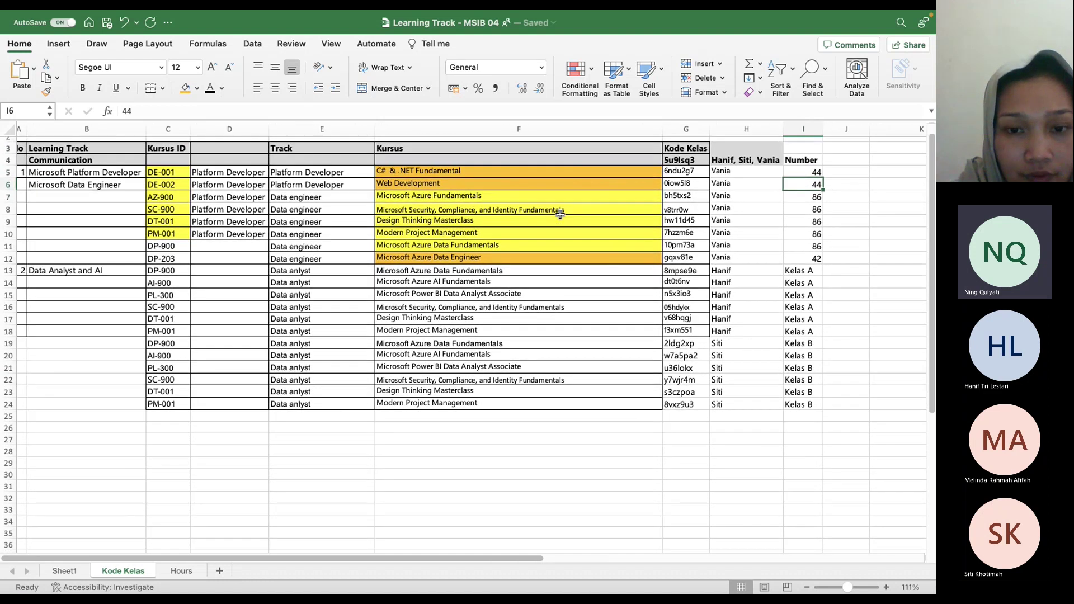
scroll(560, 214, down, 1)
scroll(560, 214, up, 1)
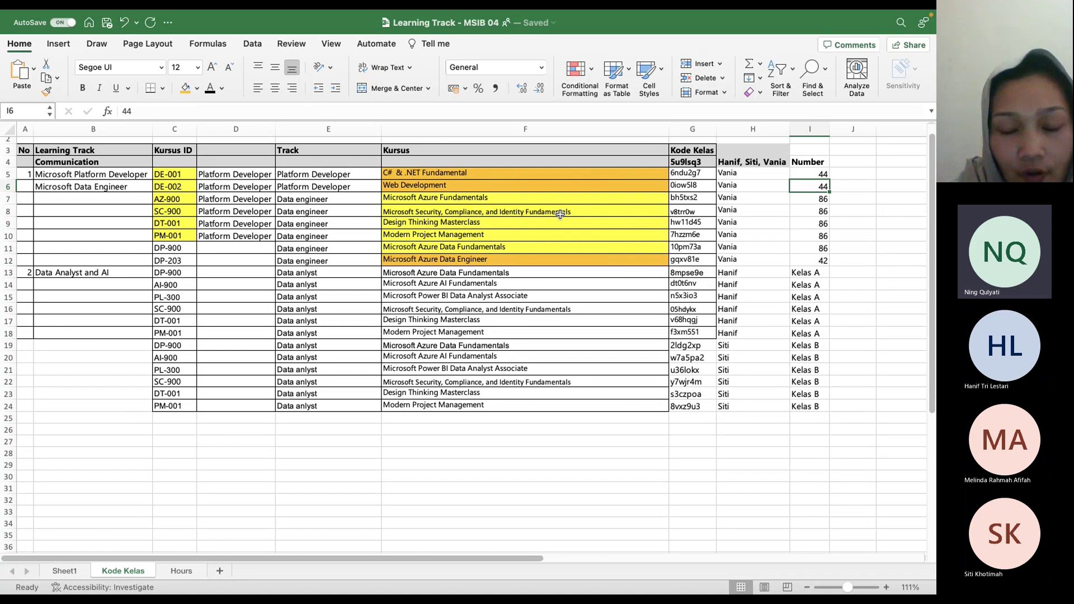
- Enter 115 beside the first Kelas A class in J13 and copy it to the other Kelas A rows, J14:J18
click(590, 270)
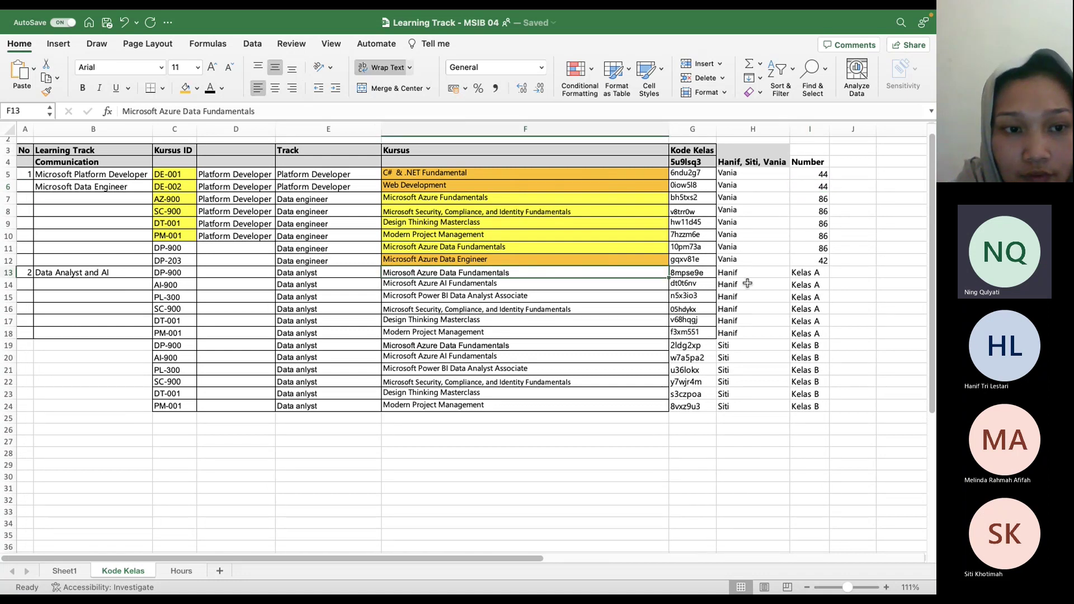
click(855, 273)
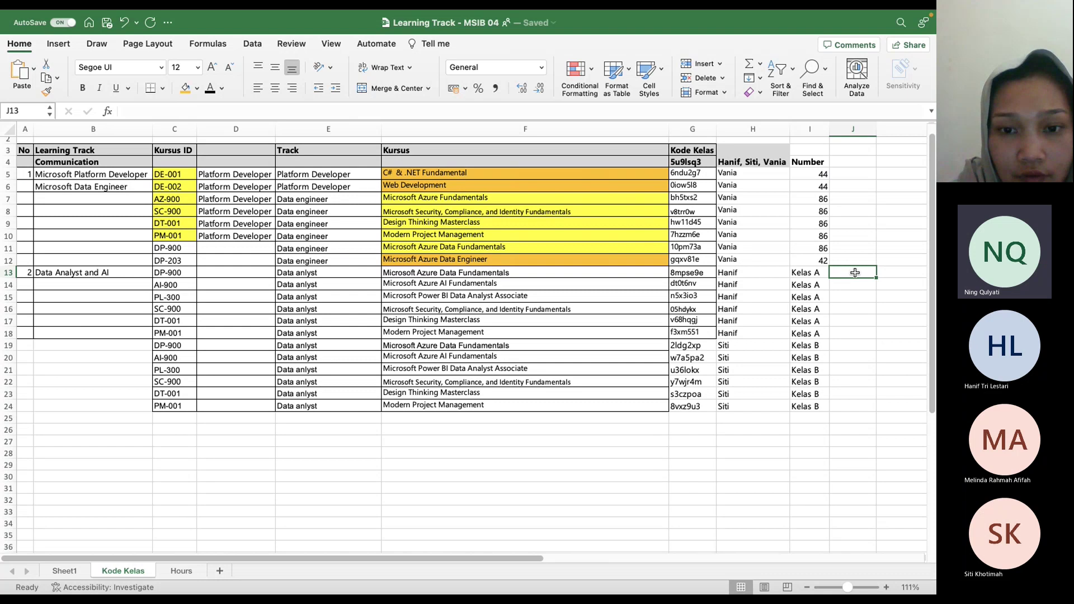
text(115)
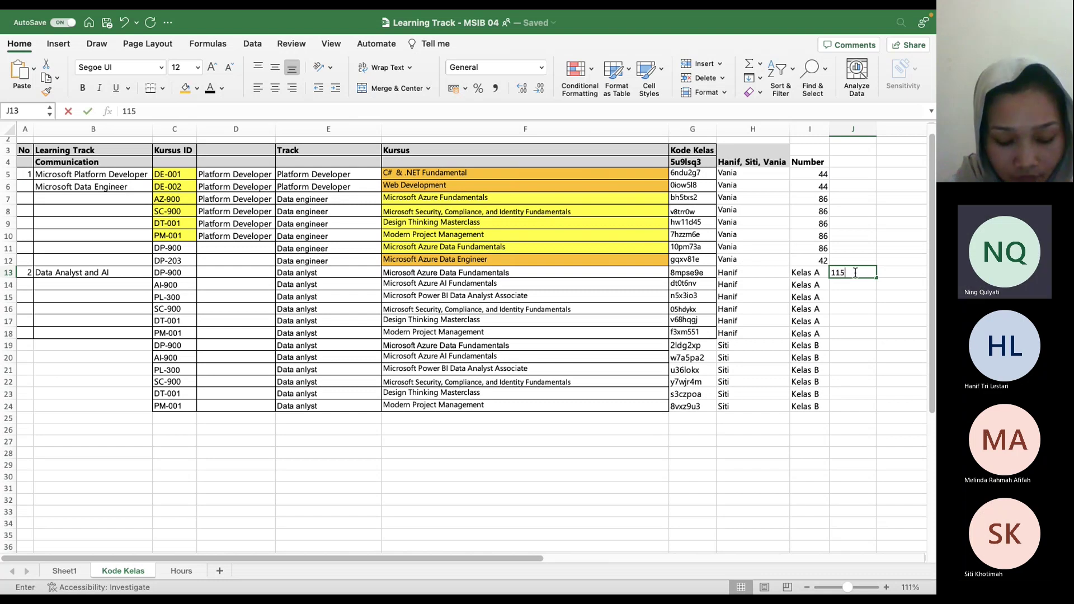
key(Return)
click(857, 269)
key(super+c)
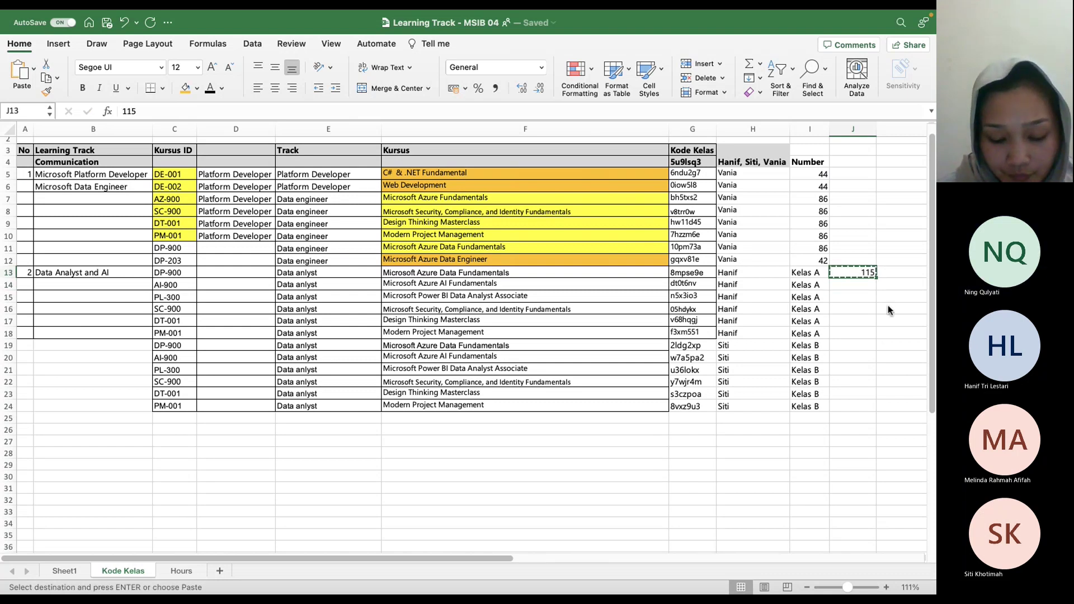
click(855, 288)
drag(855, 288, 849, 330)
key(Return)
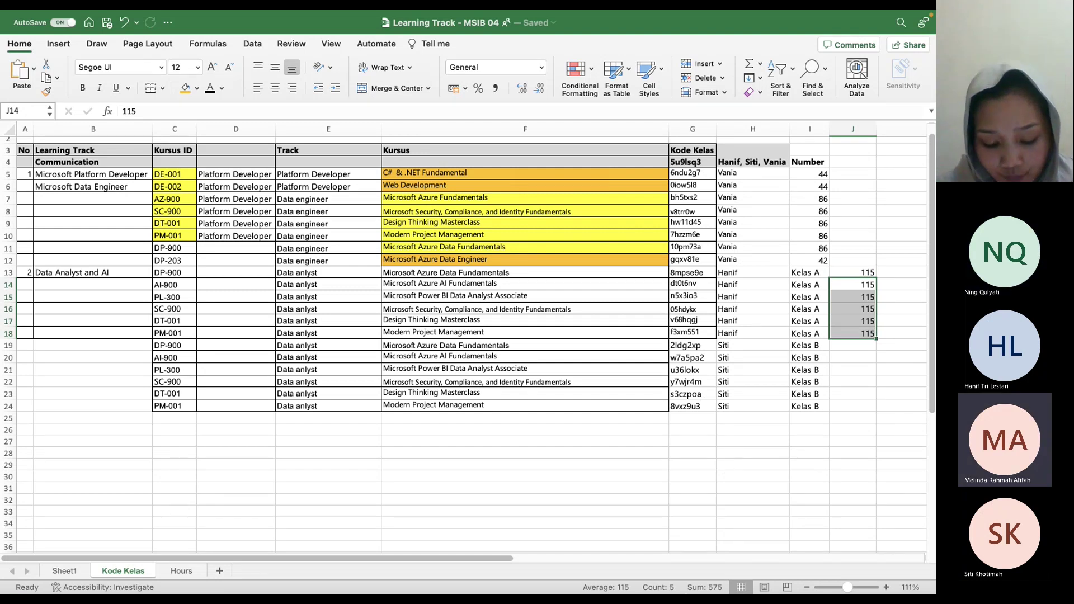
- Enter 114 beside the first Kelas B class in J19 and copy it to the other Kelas B rows, J20:J24
mouse_move(649, 577)
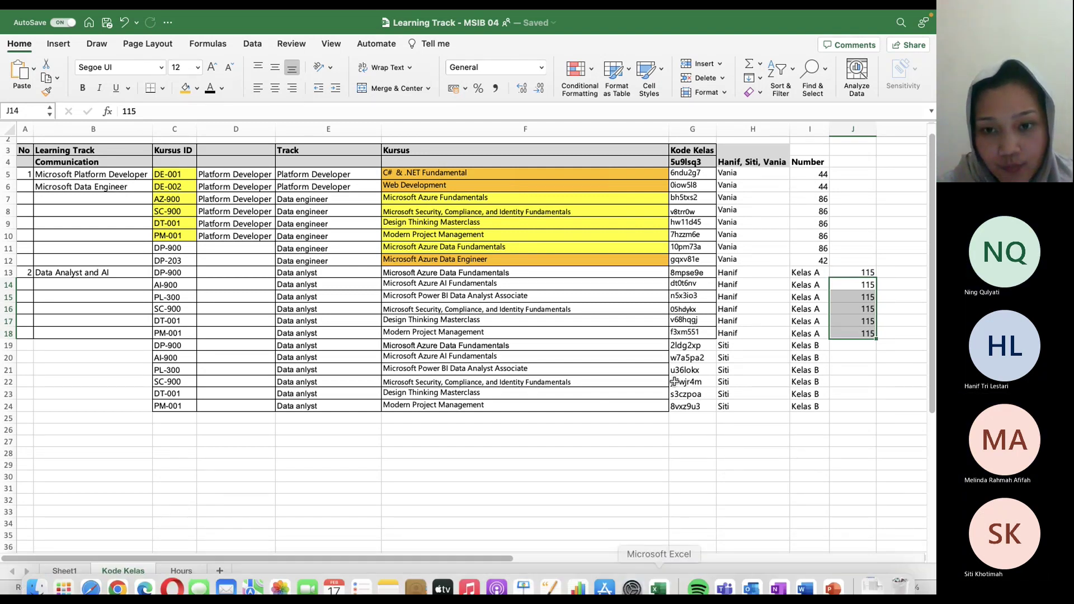
click(841, 353)
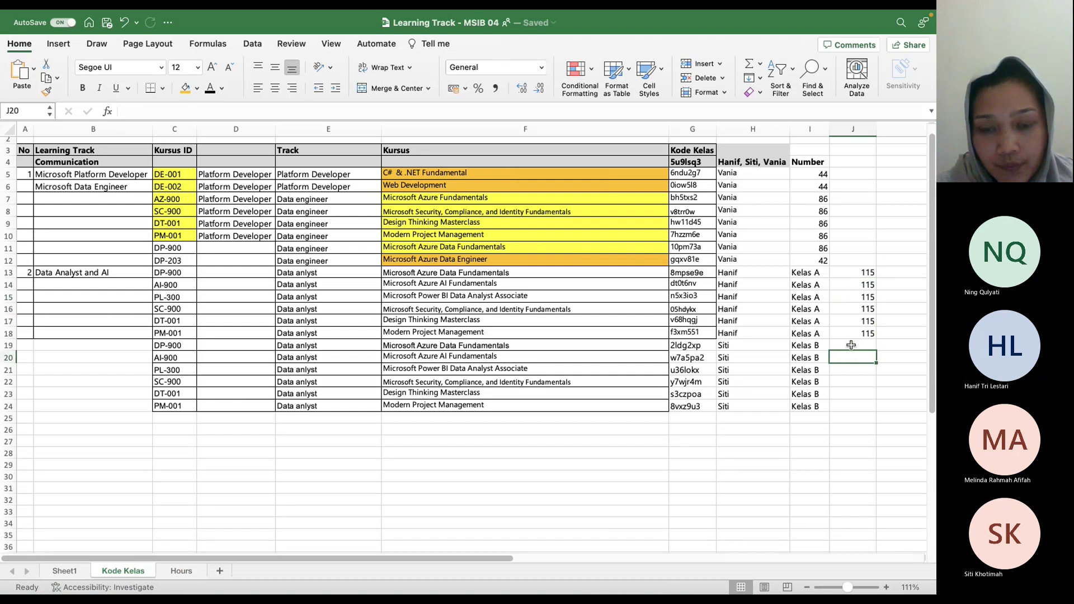
click(851, 345)
text(114)
key(Return)
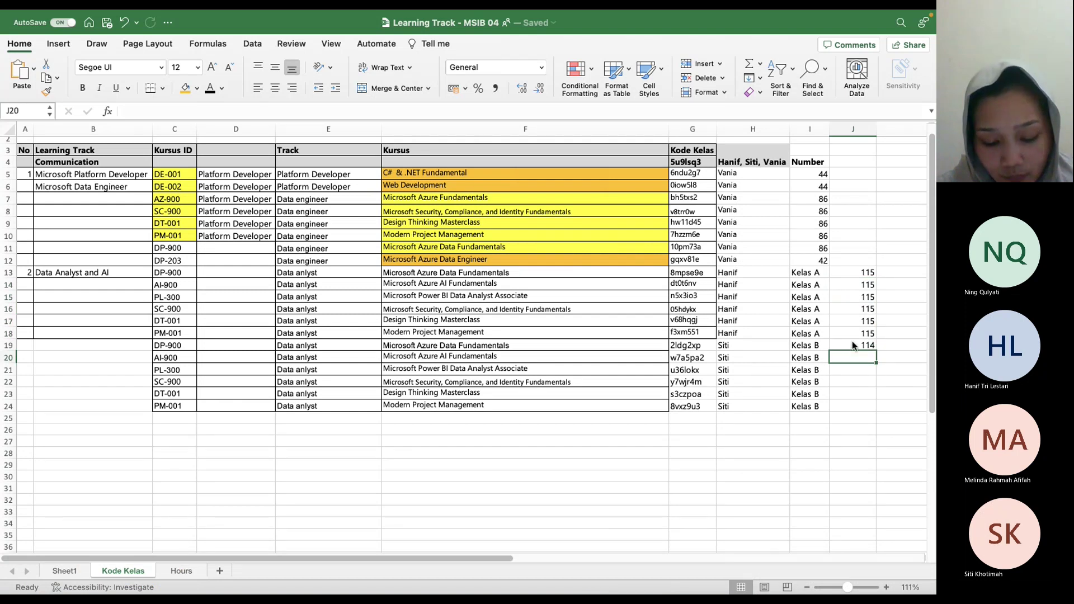
click(851, 341)
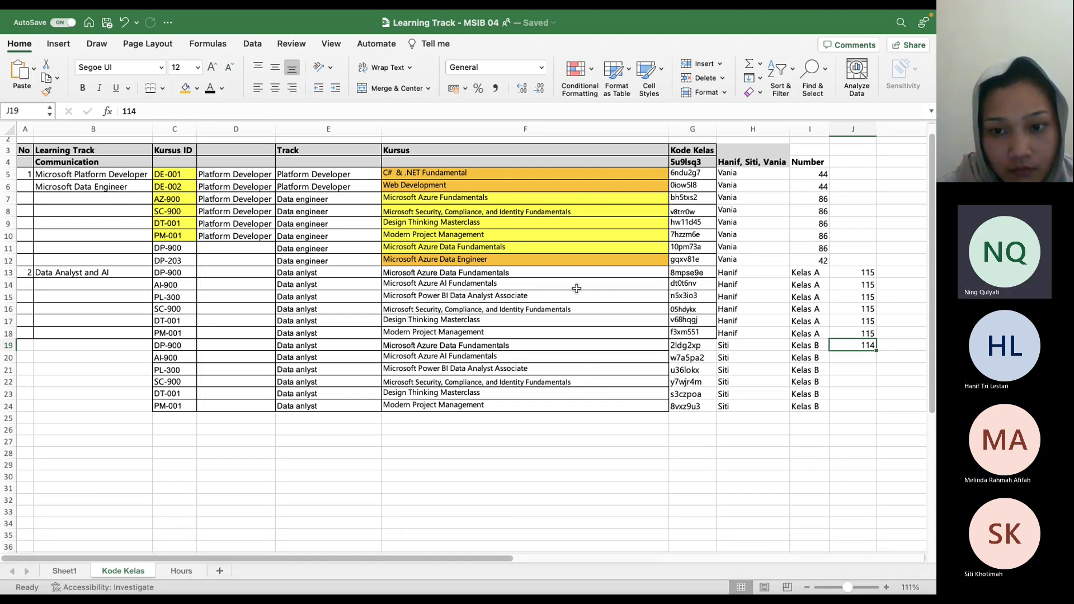
click(633, 273)
mouse_move(633, 273)
mouse_down()
mouse_move(621, 347)
mouse_move(619, 310)
mouse_move(618, 331)
mouse_move(834, 327)
mouse_up()
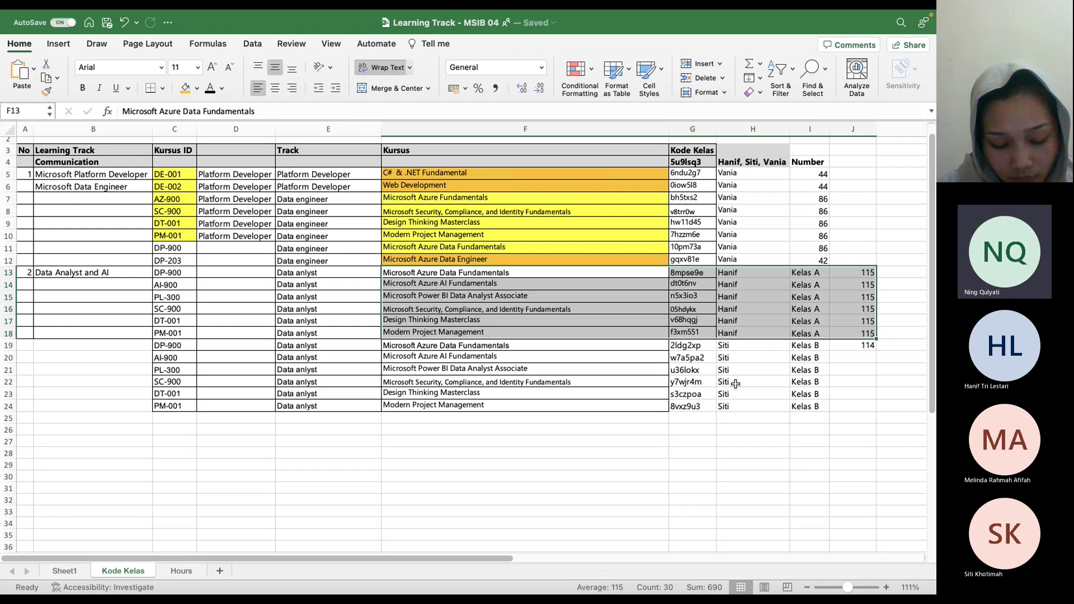
click(876, 346)
key(cmd+c)
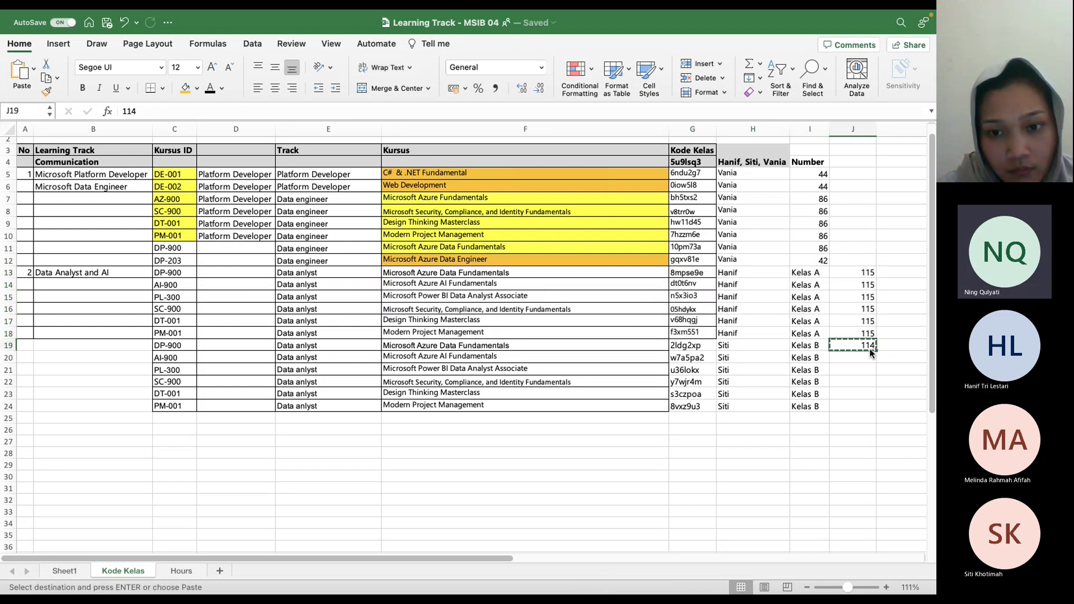
drag(853, 358, 854, 403)
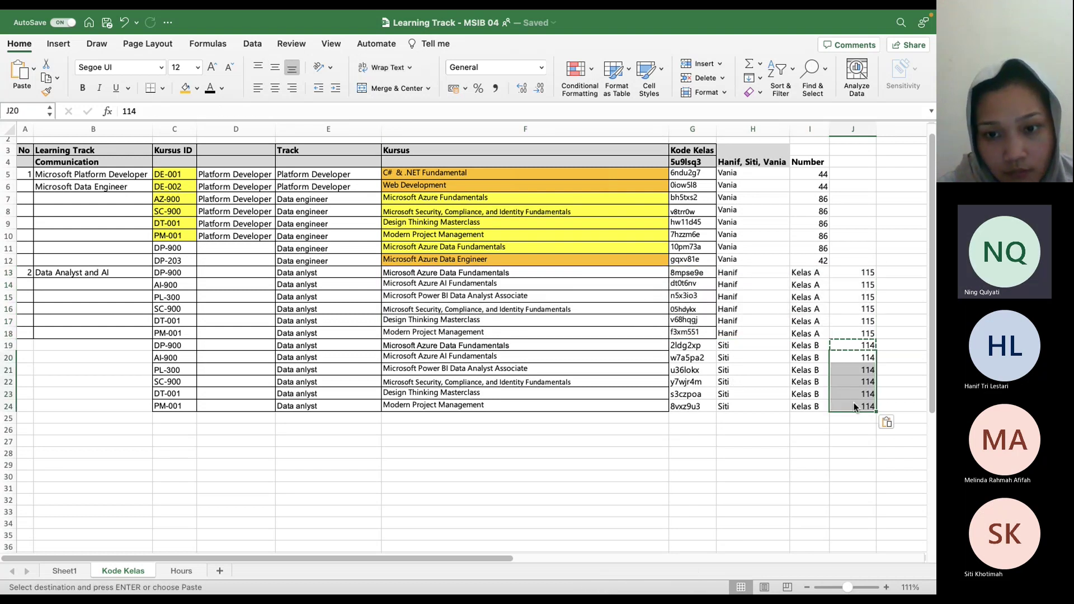
key(Return)
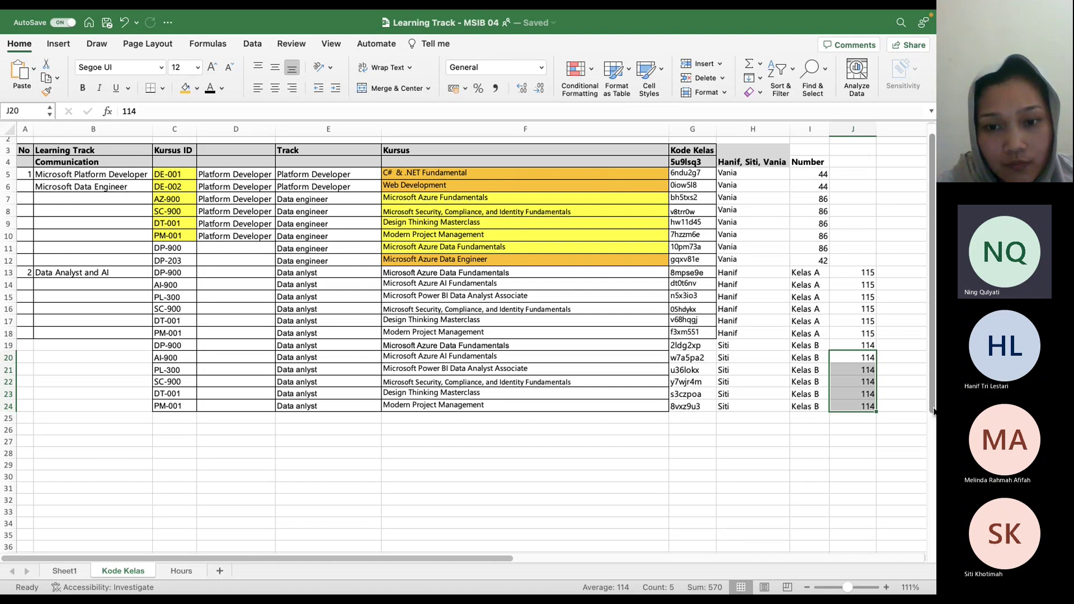
- Fill the Kelas A rows of the Data Analyst and AI track, A13:J18, with light green
click(12, 273)
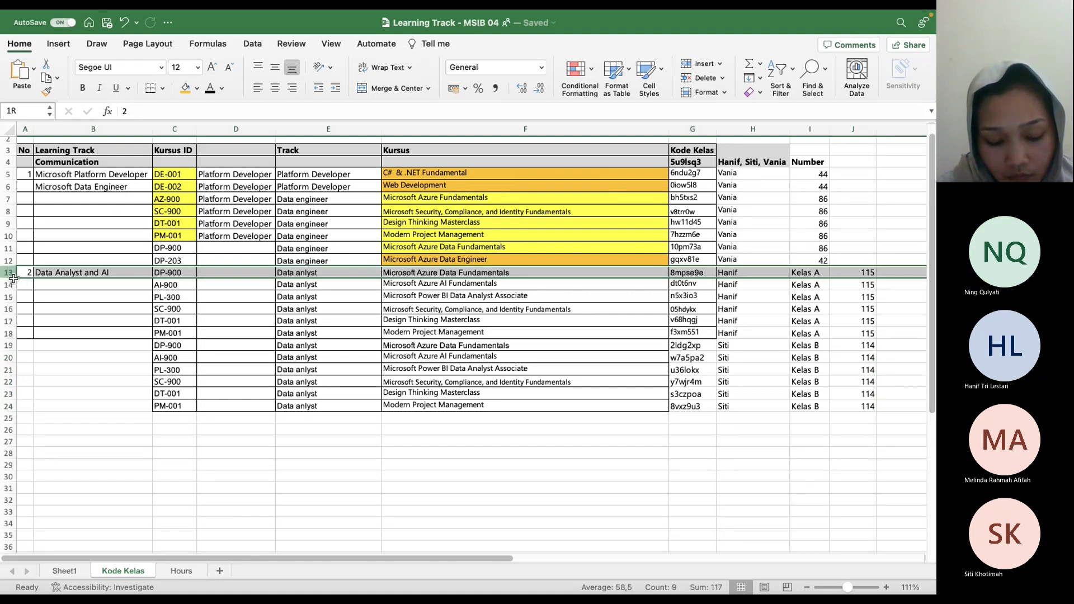
click(302, 273)
click(25, 272)
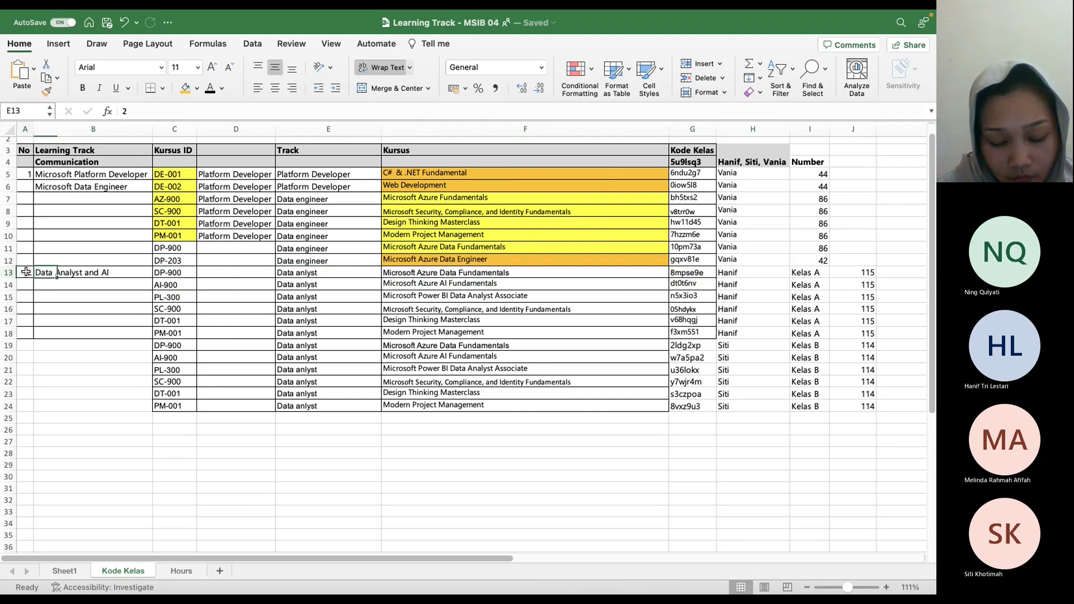
drag(26, 271, 862, 334)
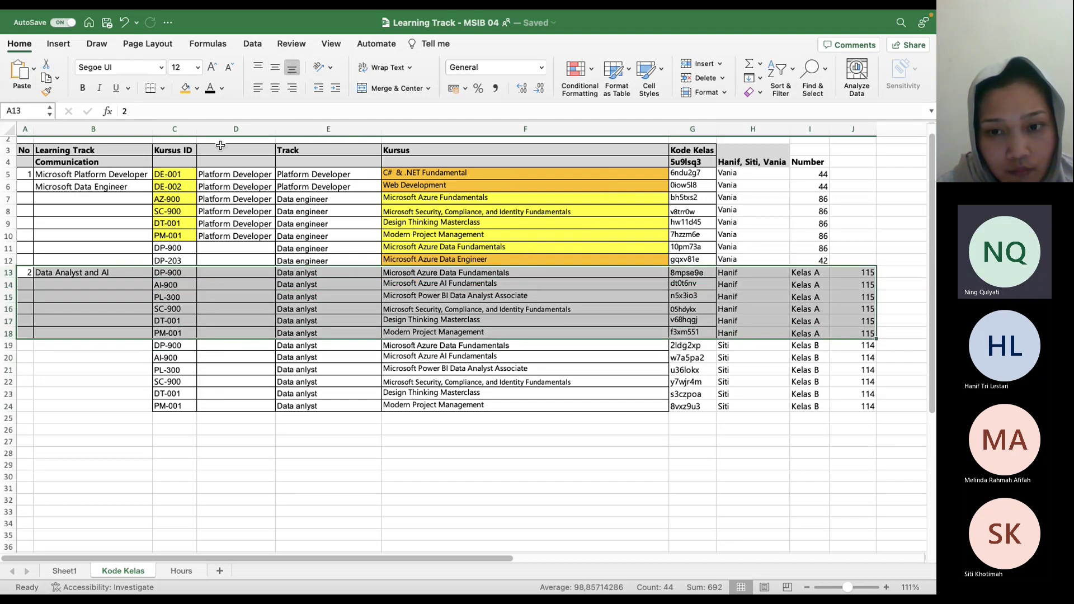
click(197, 89)
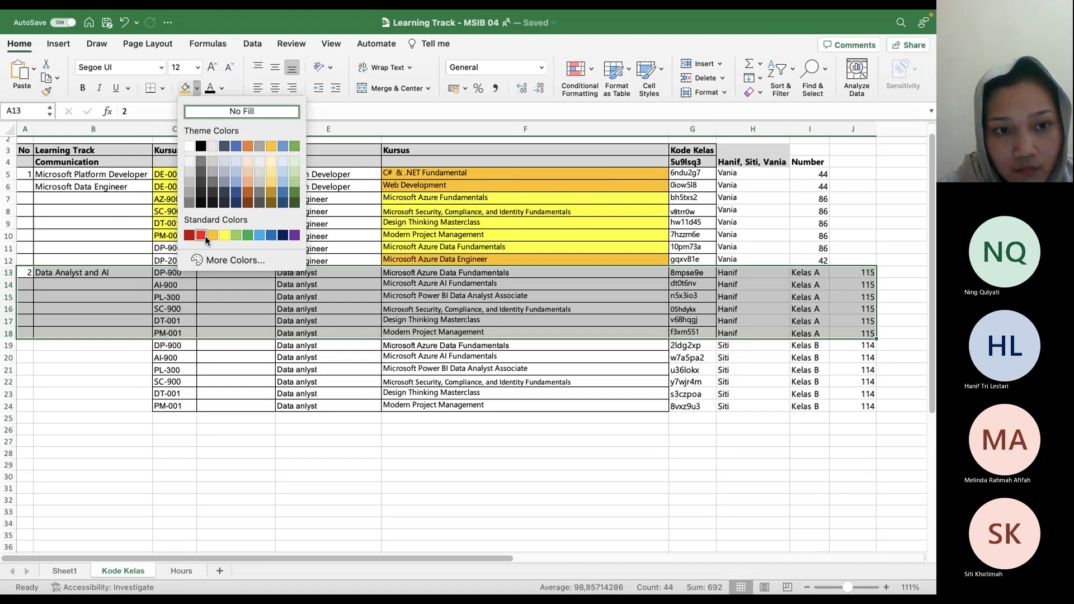
click(245, 235)
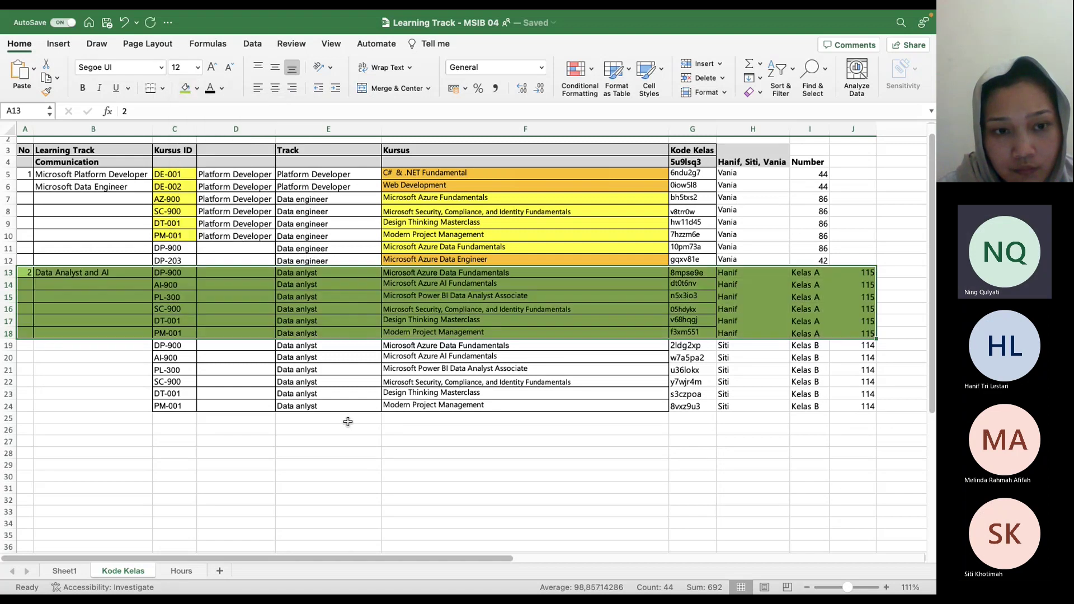
- Fill the Kelas B rows, A19:J24, with light blue
drag(31, 346, 856, 408)
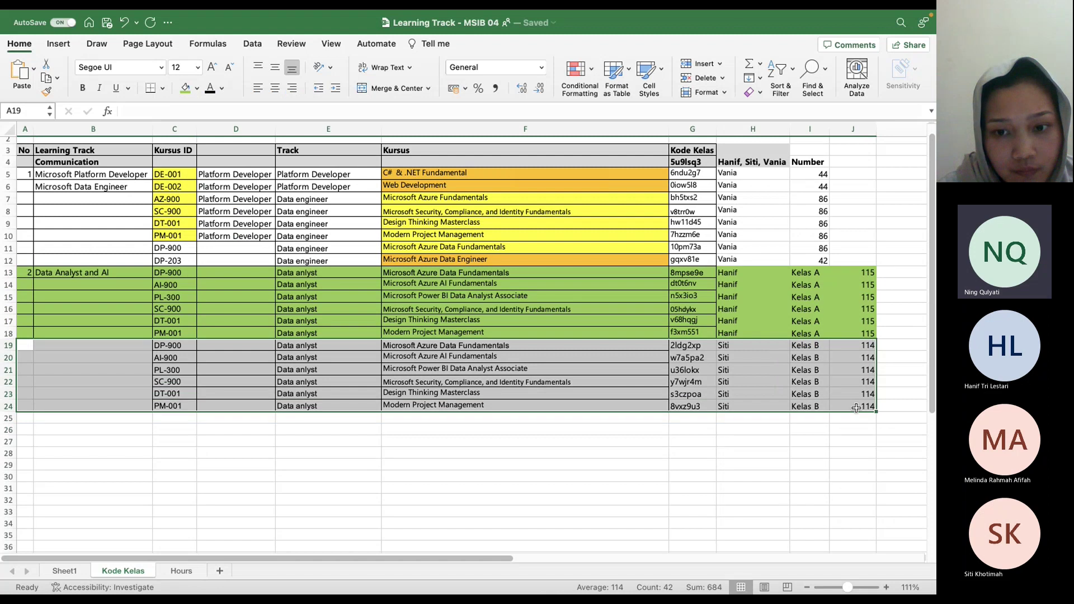
click(197, 88)
click(258, 235)
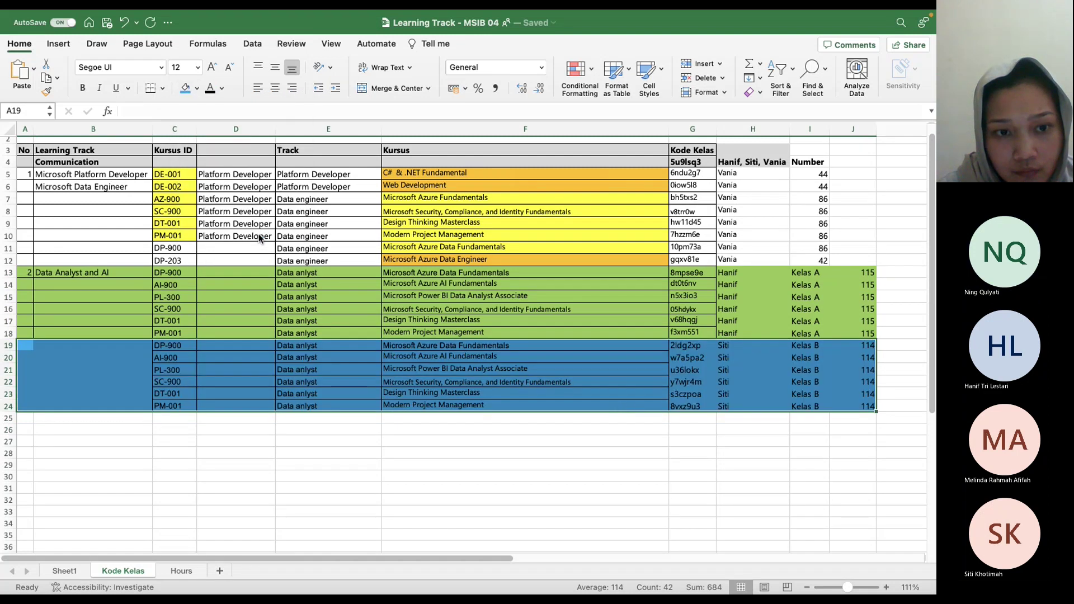
- Review the class codes in column G and the participant numbers beside the Kelas A and Kelas B rows
click(708, 382)
scroll(717, 377, down, 5)
scroll(716, 377, up, 5)
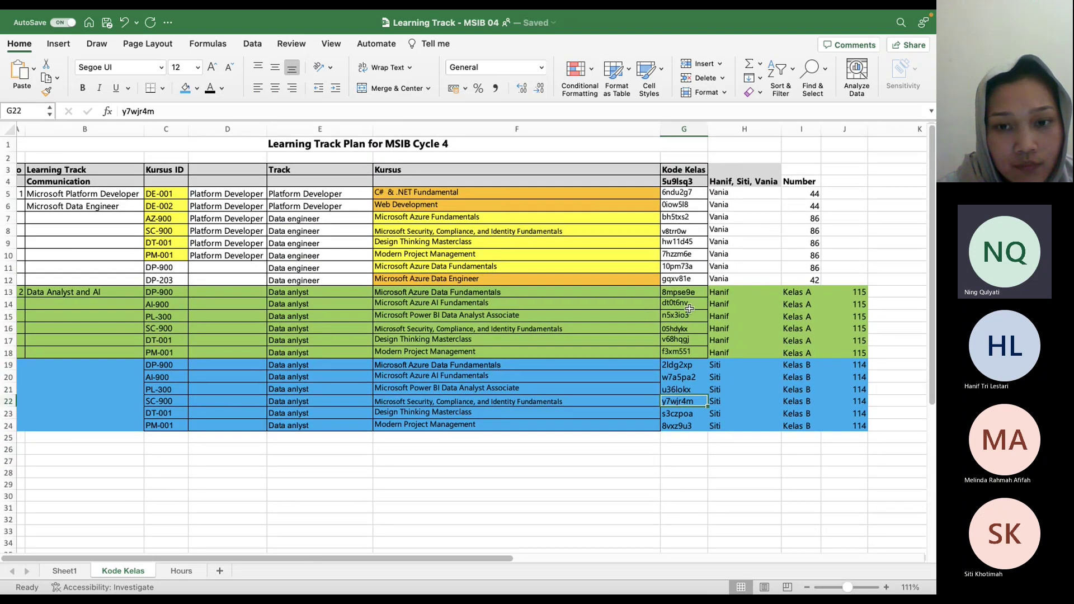
drag(690, 291, 752, 352)
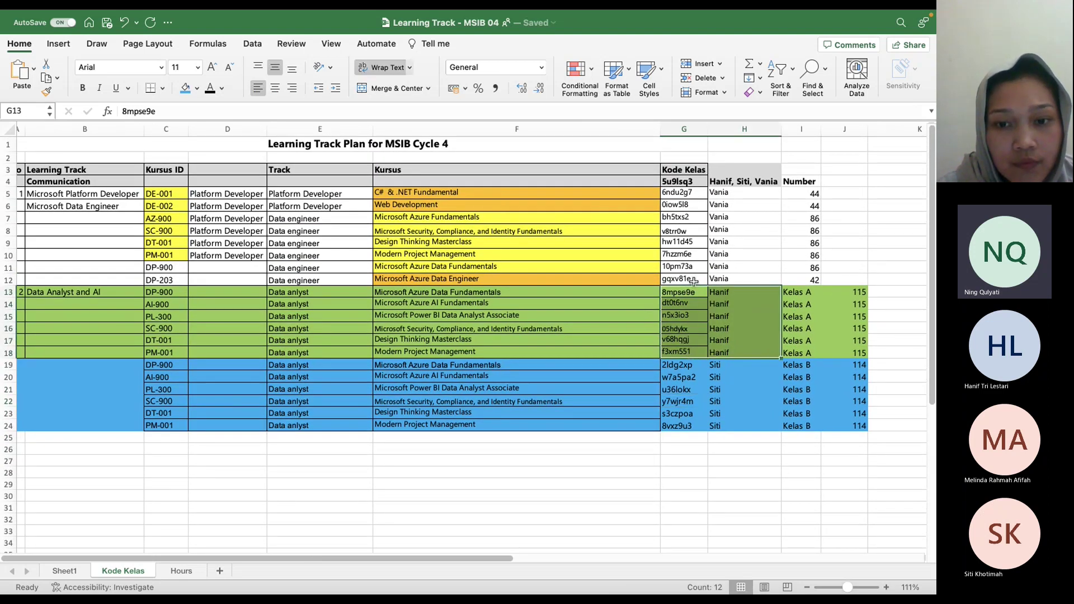
drag(686, 274, 688, 182)
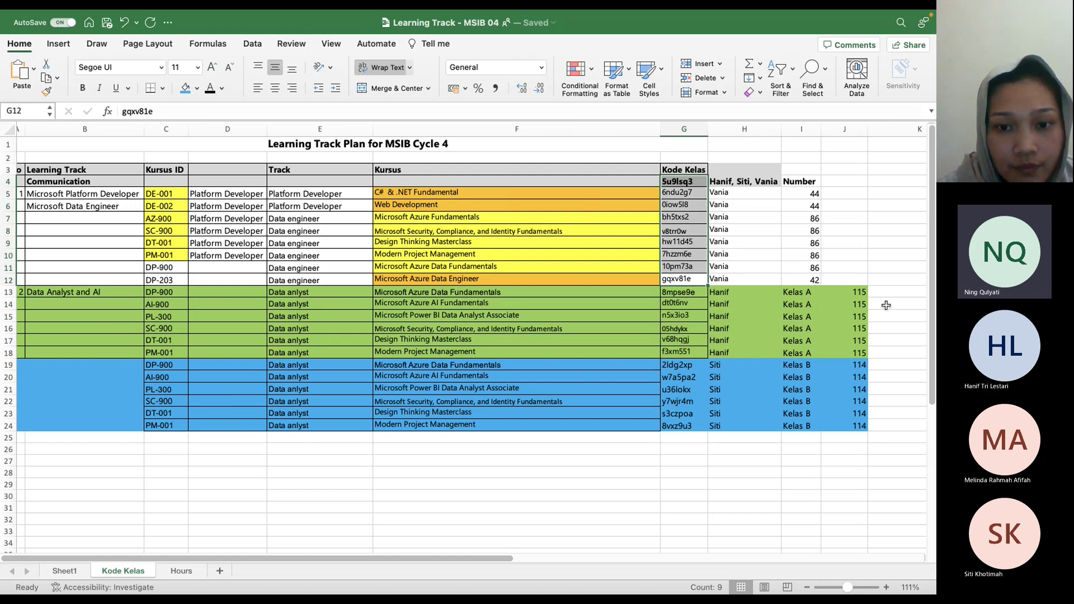
click(854, 293)
drag(855, 311, 864, 402)
scroll(822, 410, down, 1)
scroll(822, 410, up, 1)
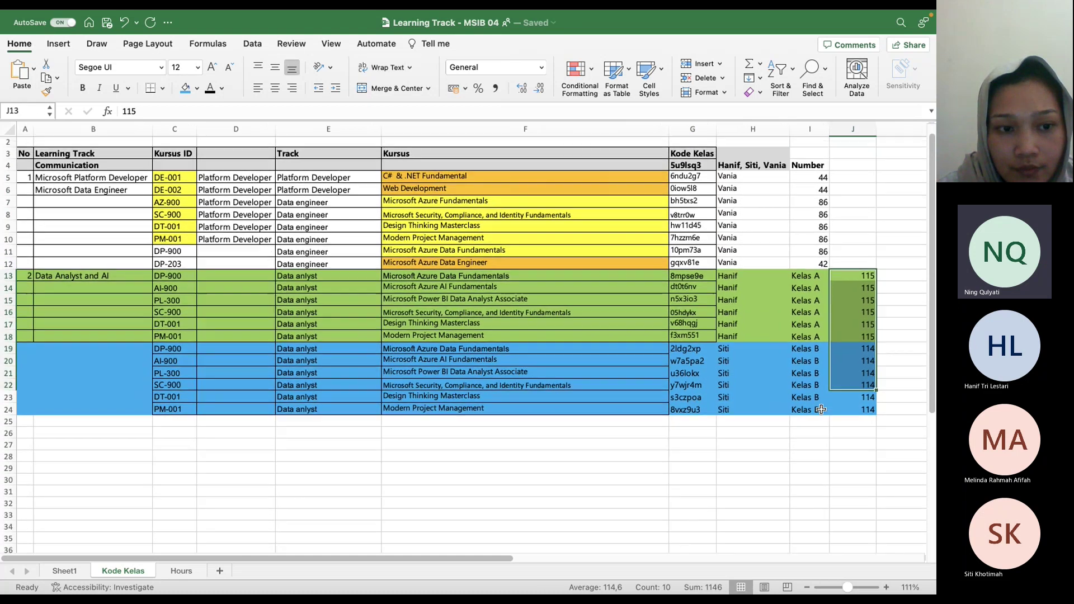
scroll(822, 410, down, 10)
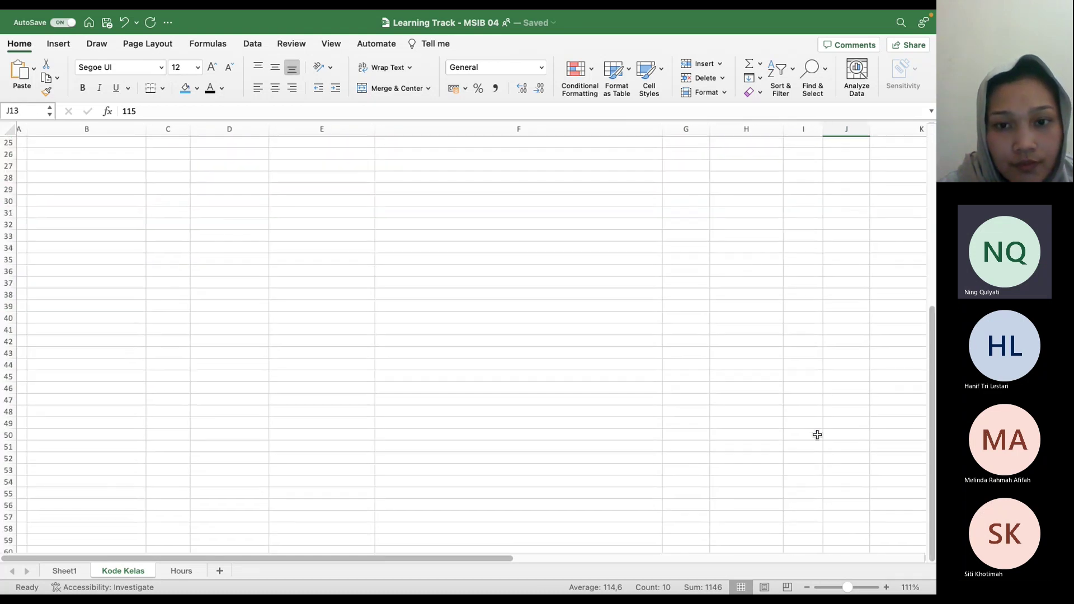
scroll(817, 435, up, 6)
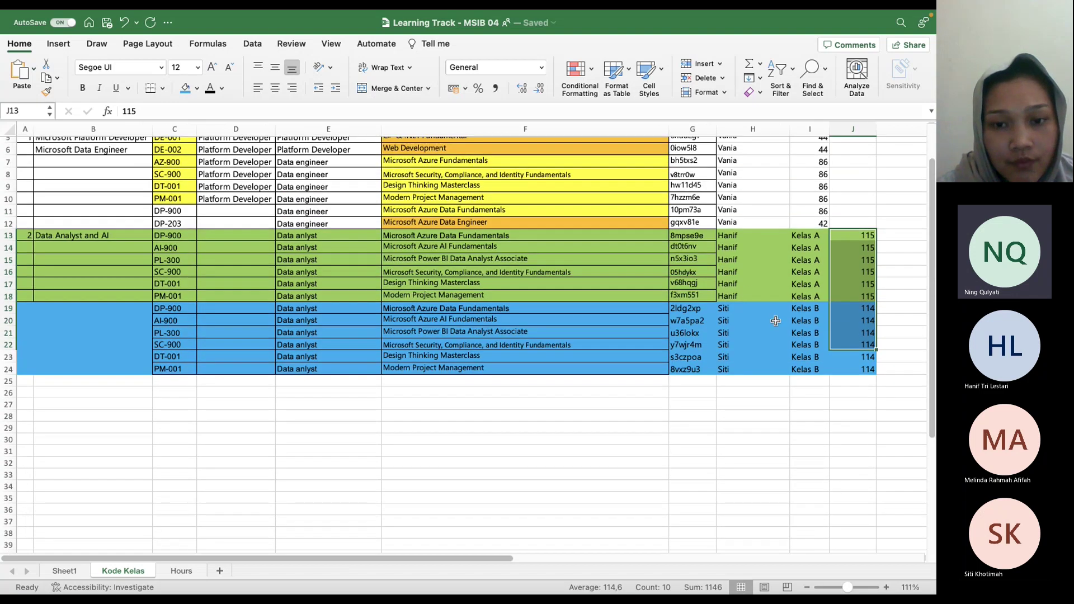
scroll(725, 258, up, 3)
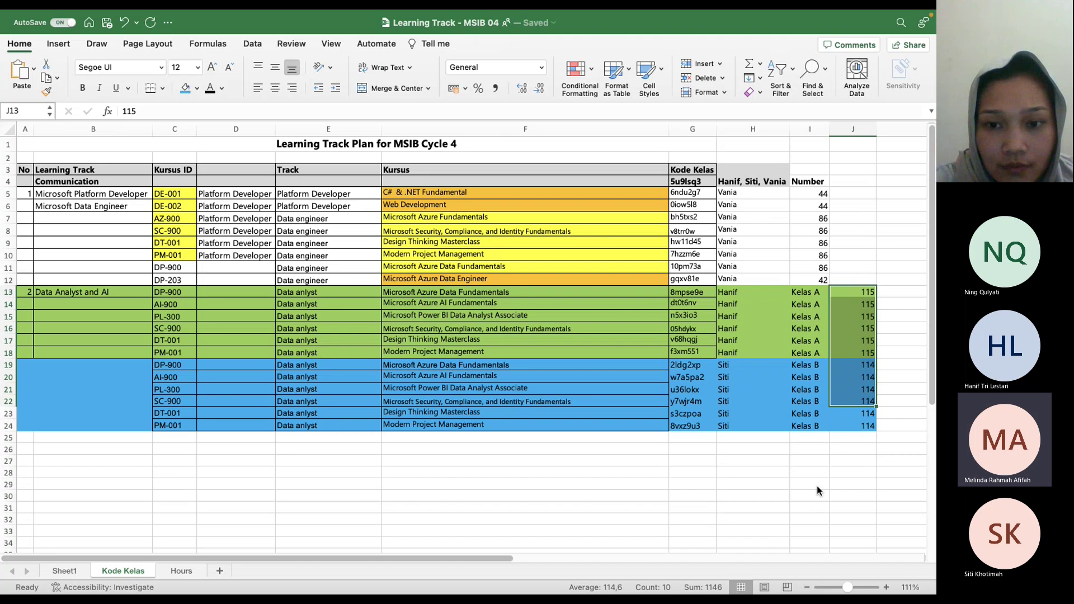
click(851, 311)
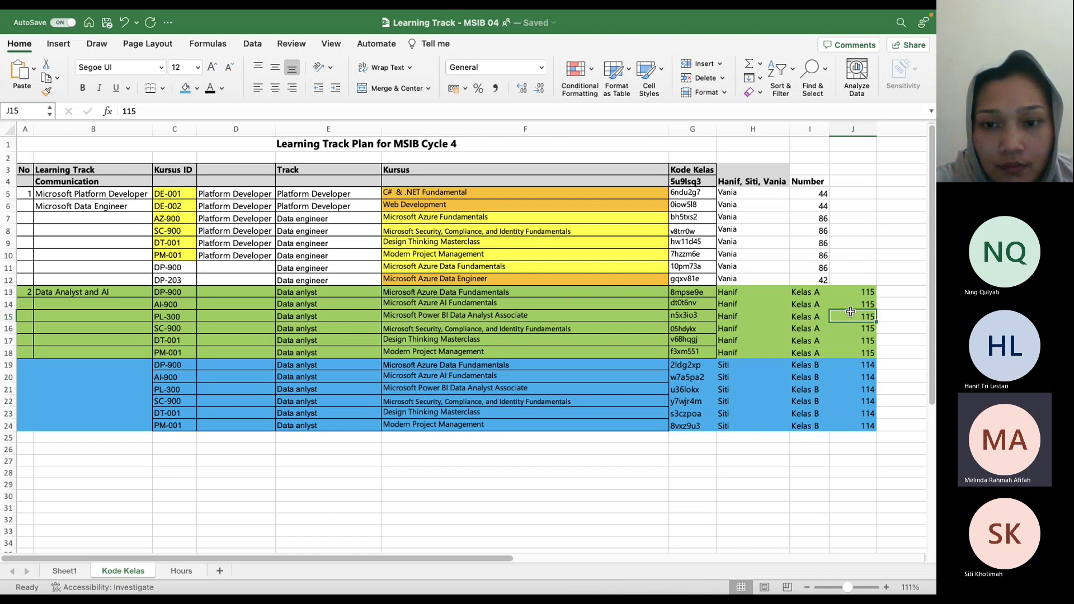
scroll(851, 311, down, 5)
scroll(850, 312, up, 5)
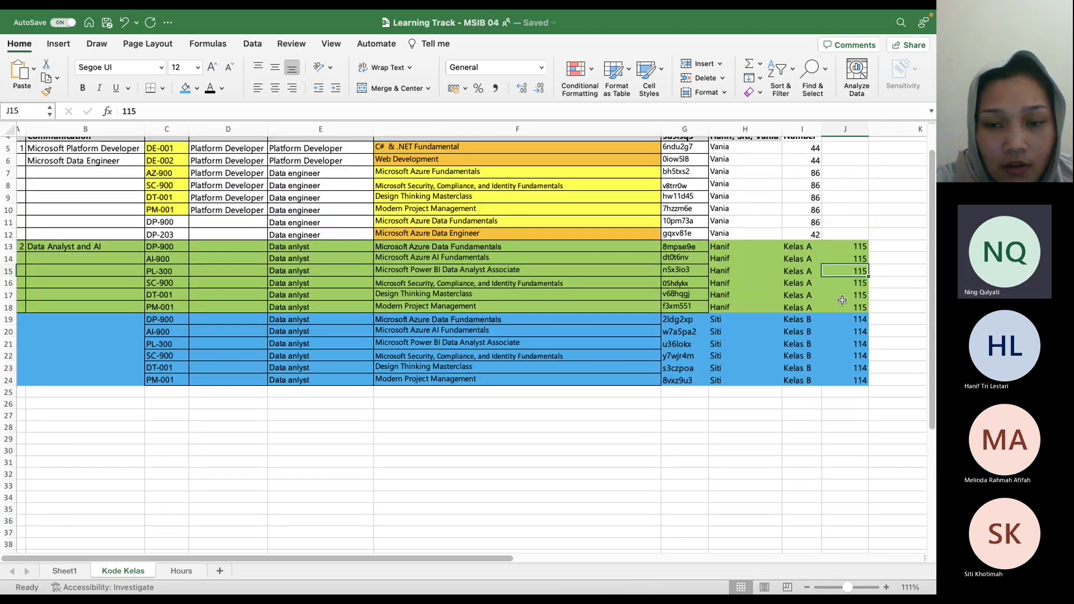
scroll(842, 271, up, 3)
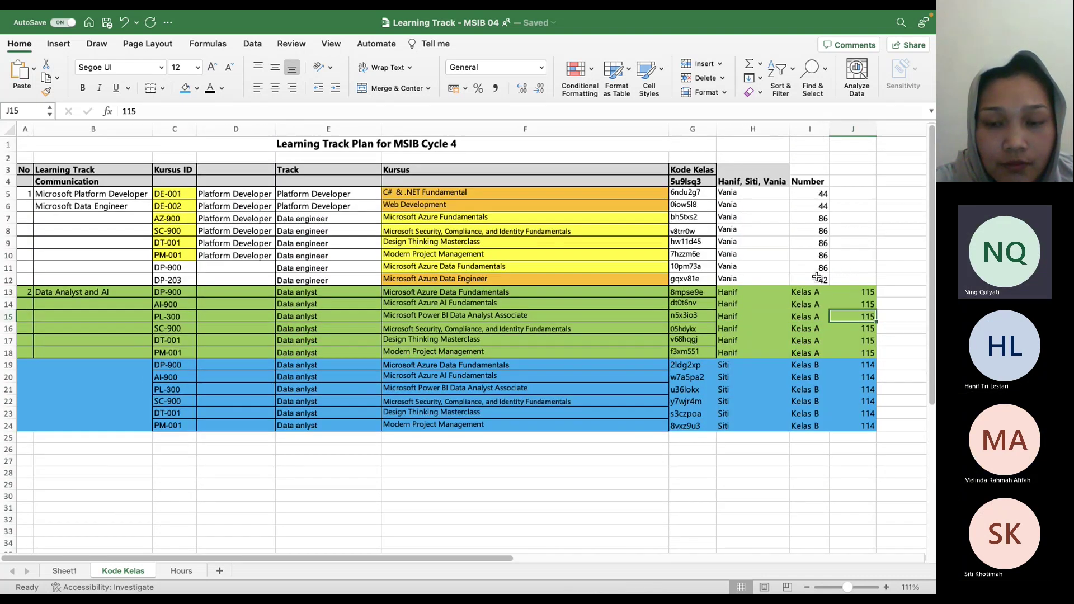
- Fill the Number header and the participant numbers below it, I4:I12, with yellow
drag(818, 279, 809, 182)
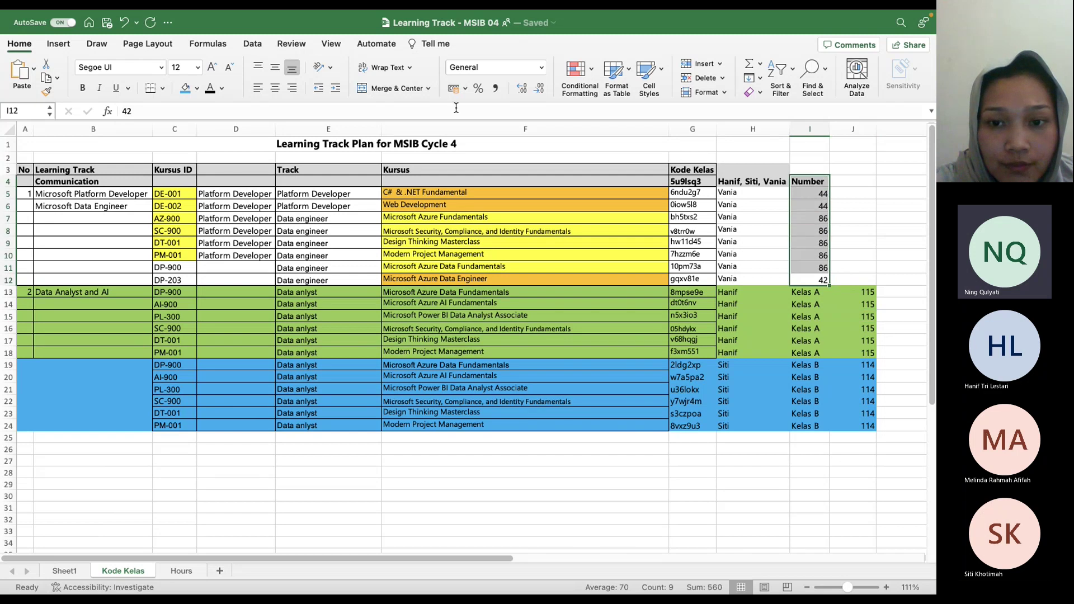
click(197, 88)
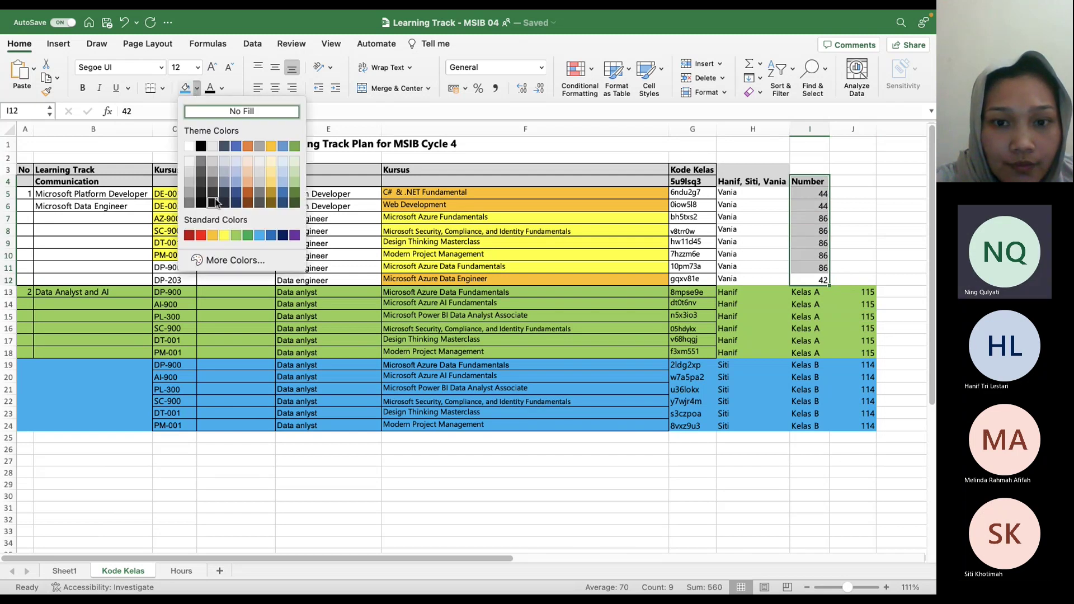
click(224, 235)
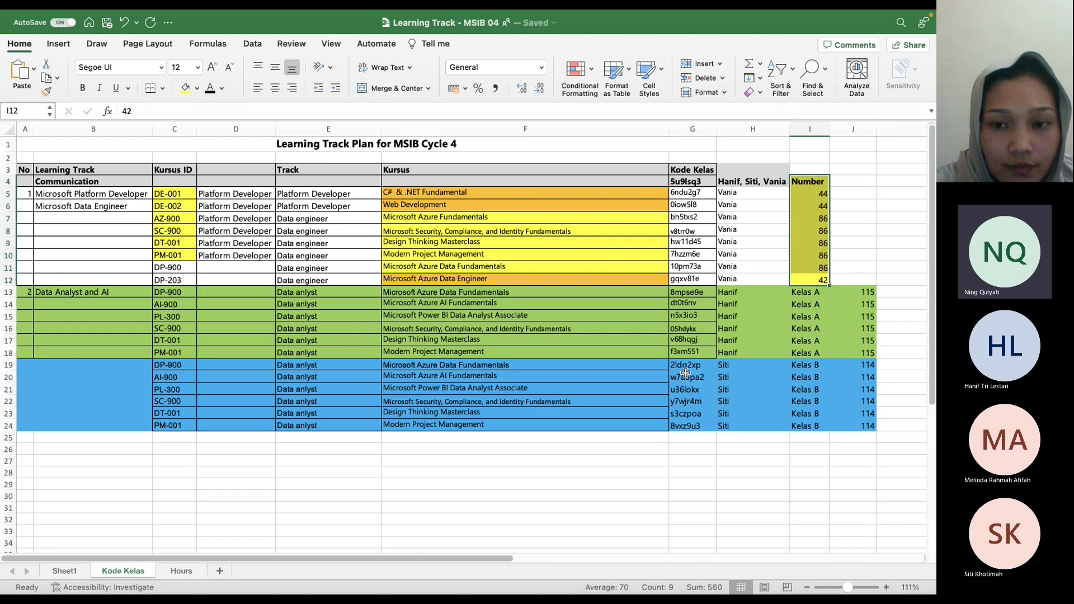
- Switch to Opera and try to open the MSIB 04 - Communication team in Microsoft Teams
mouse_move(752, 582)
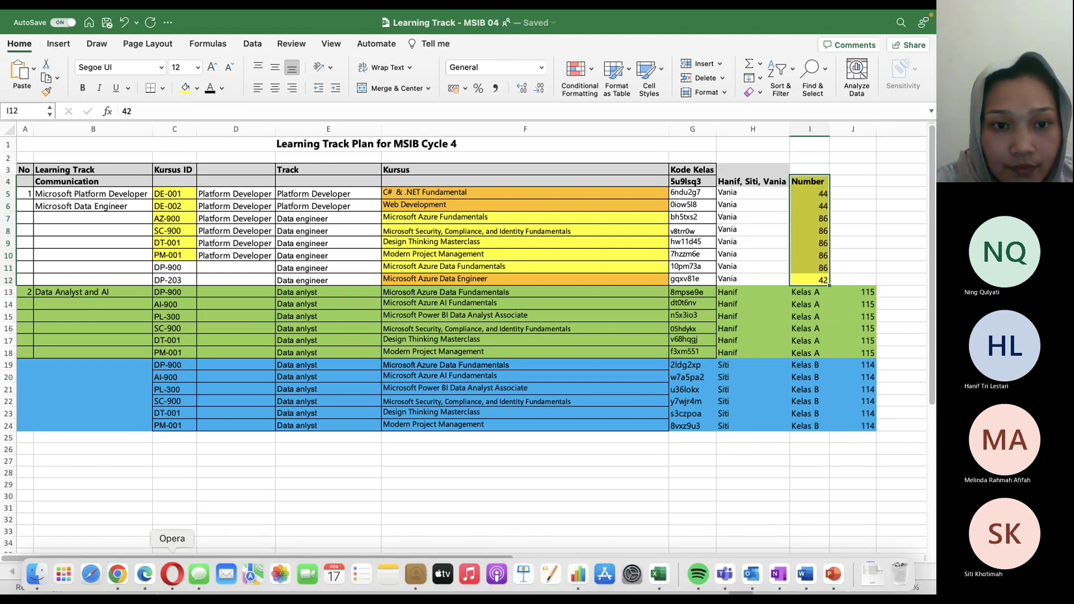
click(172, 575)
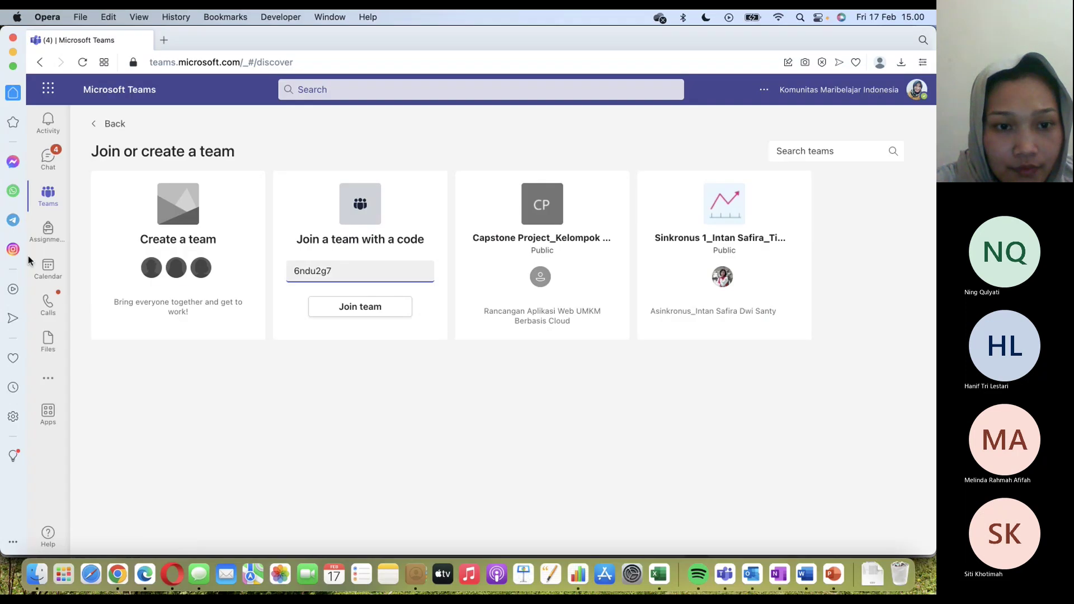
click(52, 210)
scroll(249, 356, down, 10)
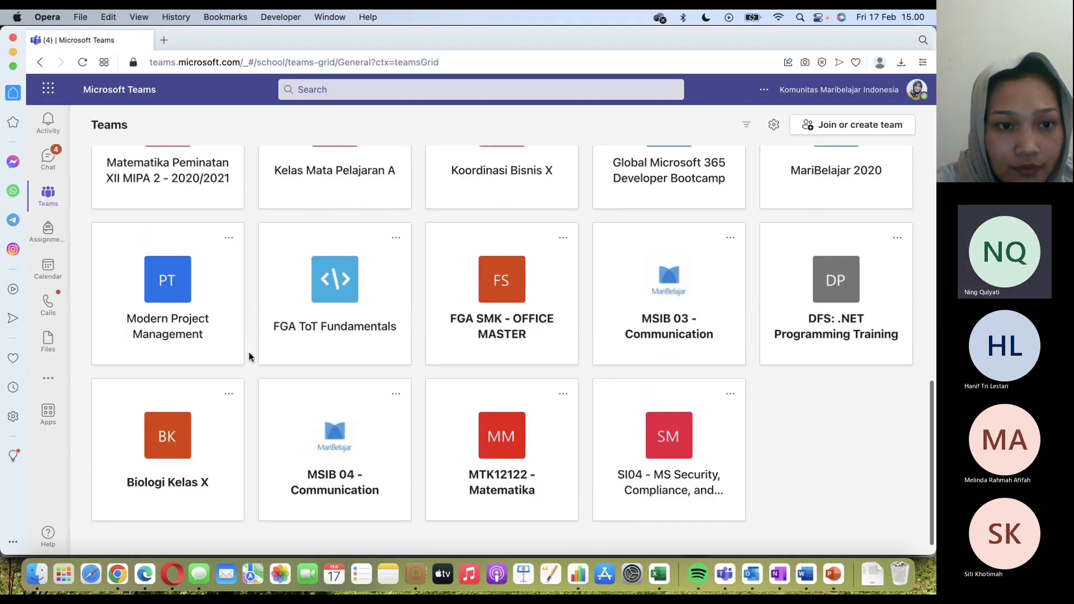
click(346, 427)
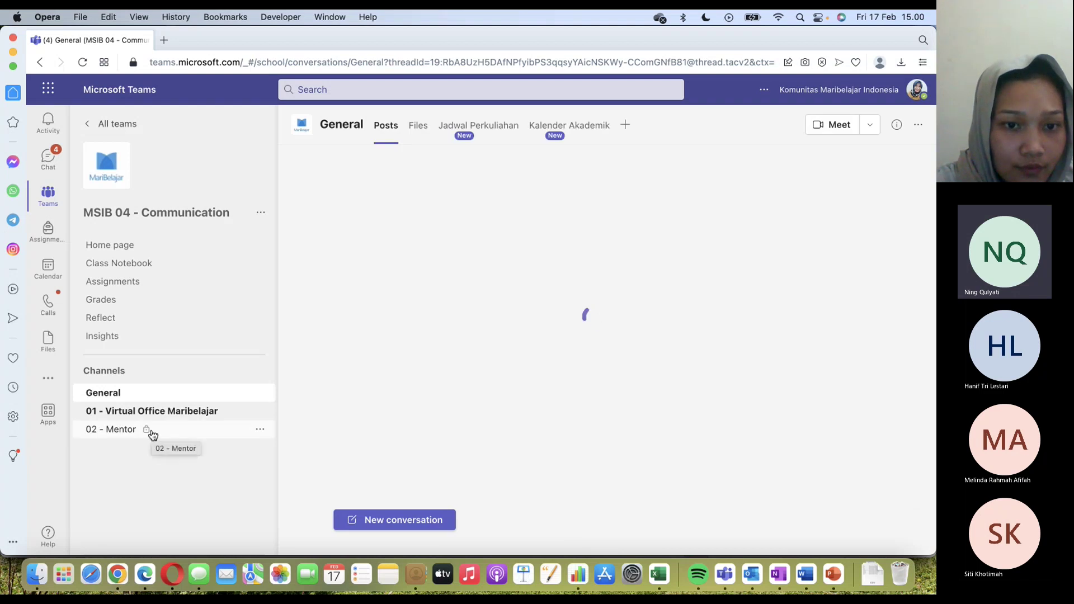
click(880, 63)
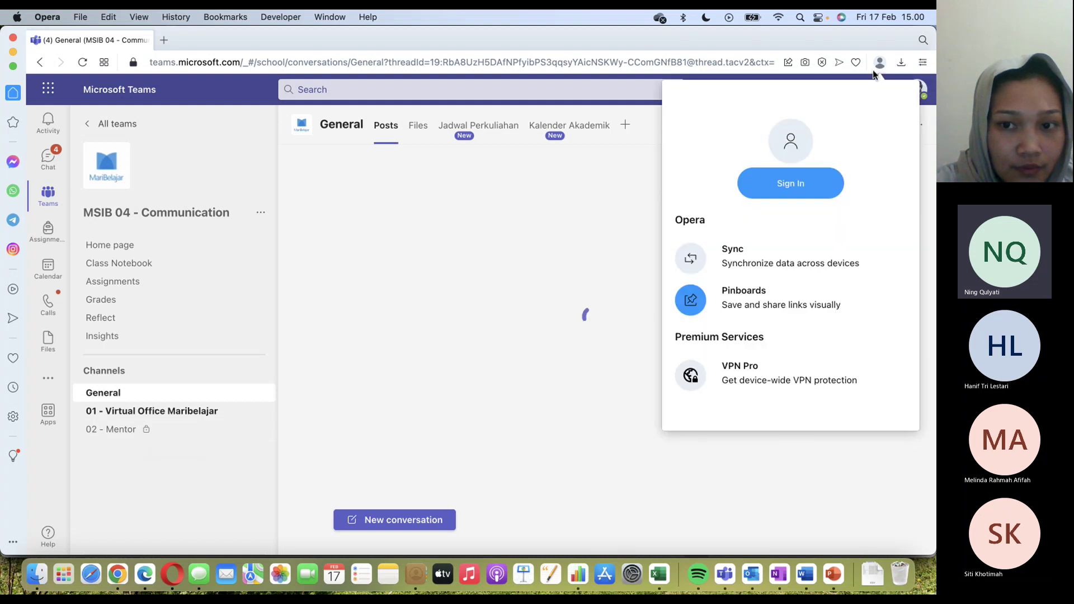
click(876, 71)
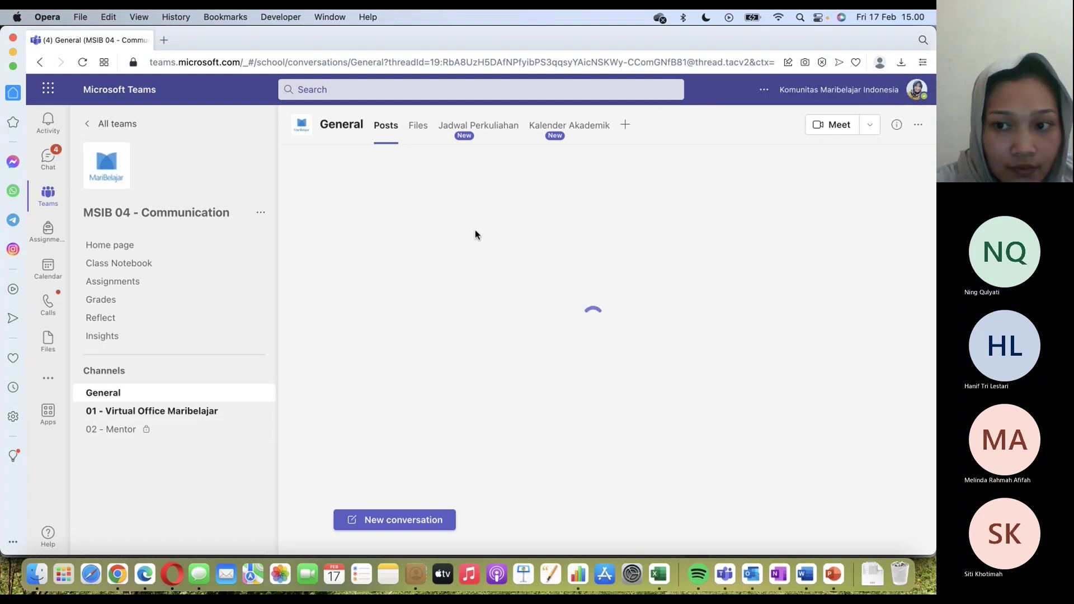
- Switch to Microsoft Edge and open the 03 - Asisten Mentor (Asmen) channel of the MSIB 04 - Communication team
click(145, 576)
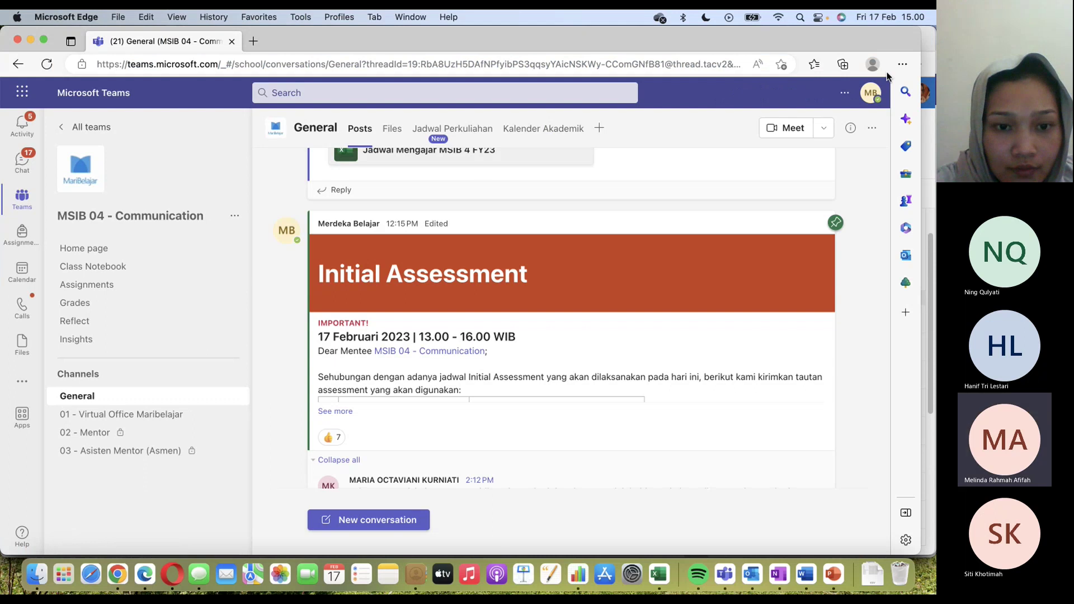
click(44, 40)
scroll(518, 293, down, 10)
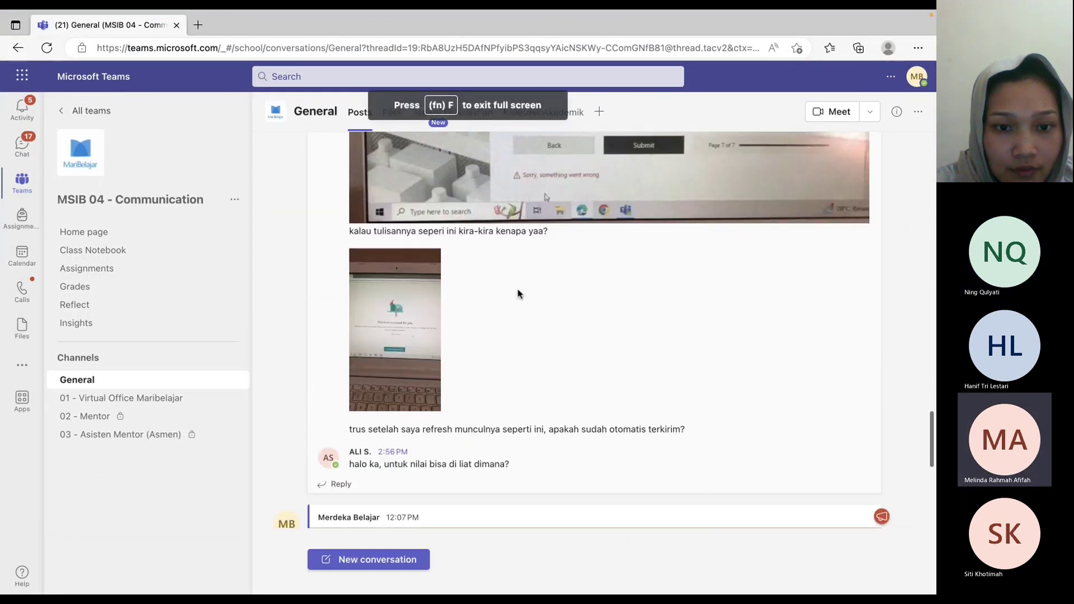
scroll(518, 294, down, 6)
scroll(518, 293, up, 3)
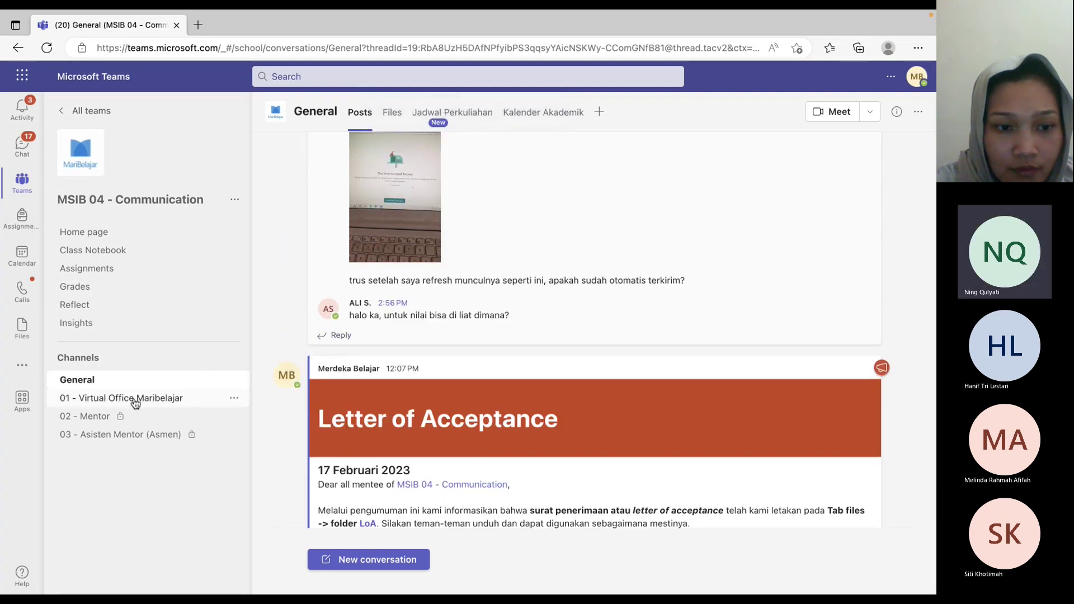
click(138, 437)
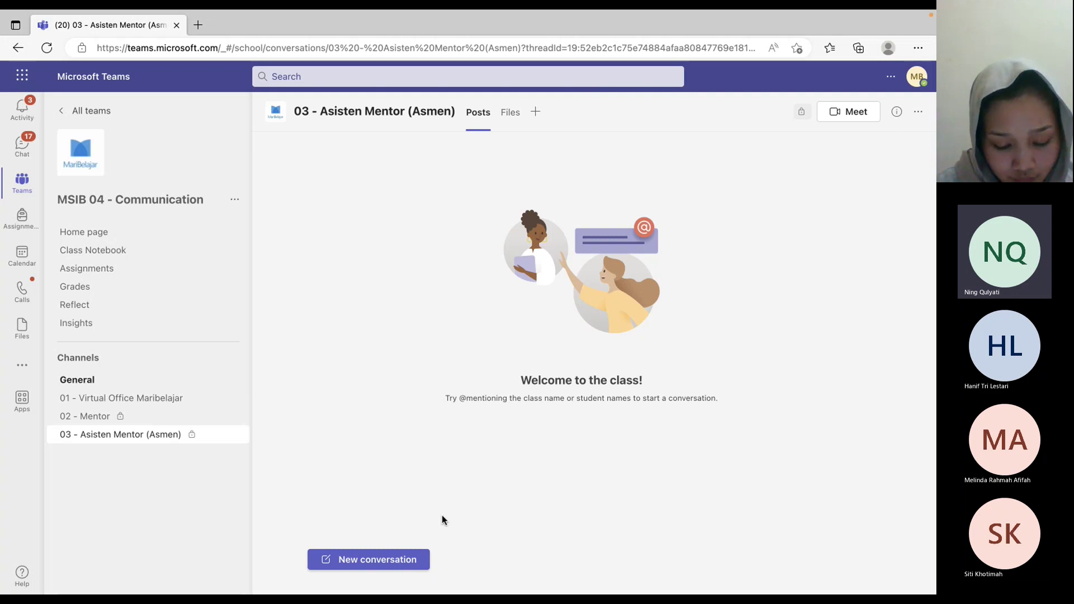
- Start a new post in the channel as an announcement with the headline "Jumlah Mentee"
click(374, 561)
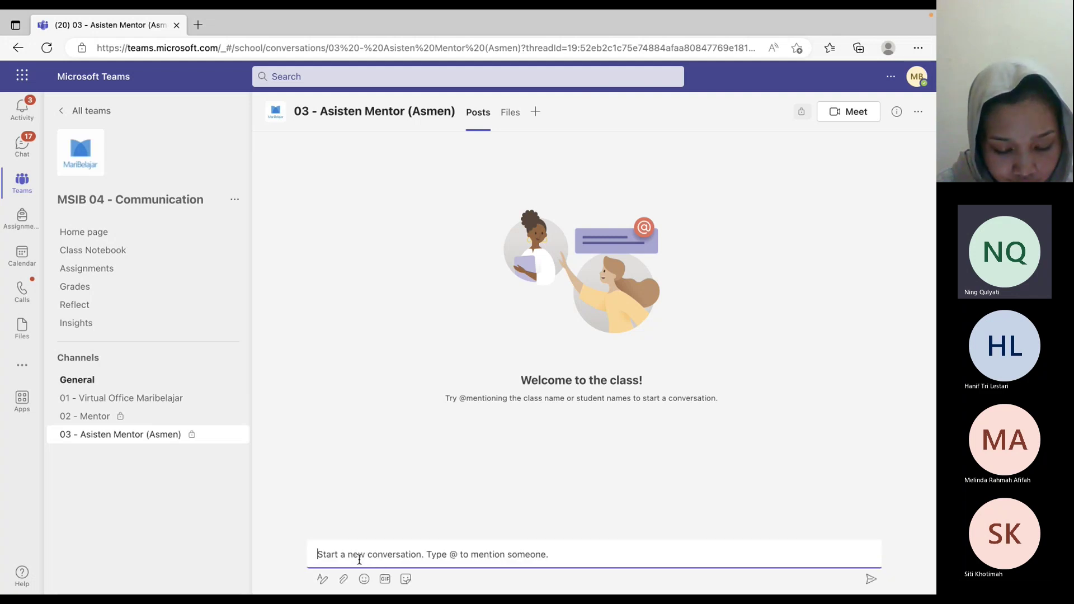
click(323, 580)
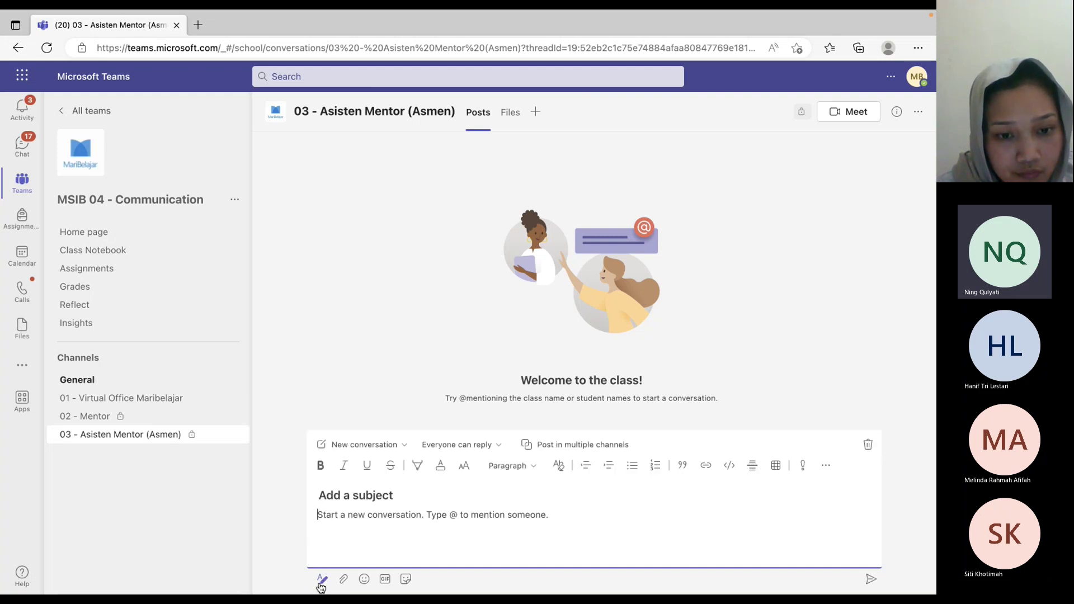
click(399, 446)
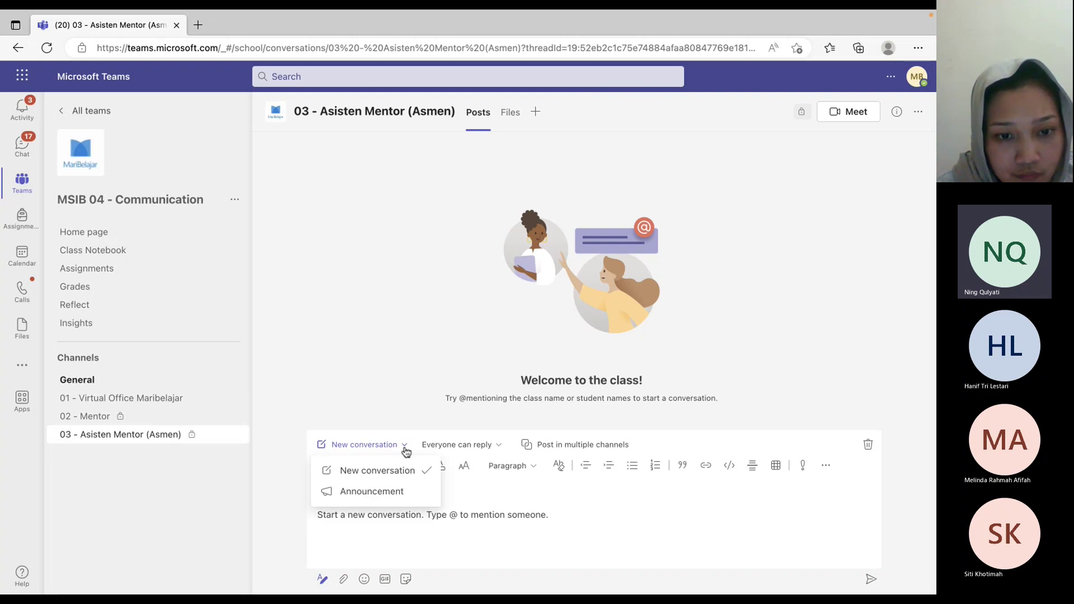
click(398, 492)
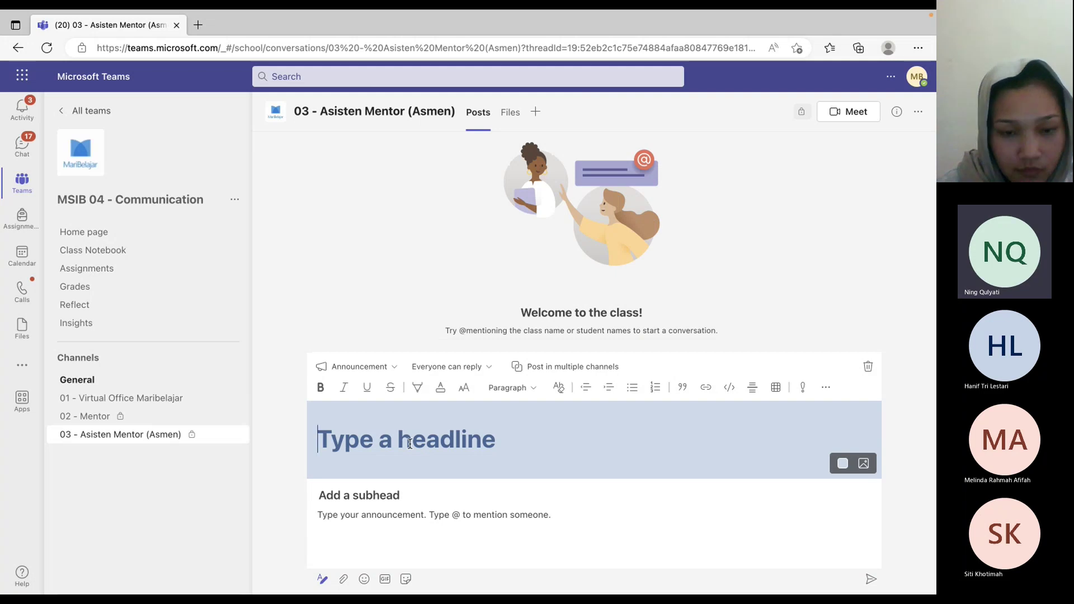
text(Jumlah )
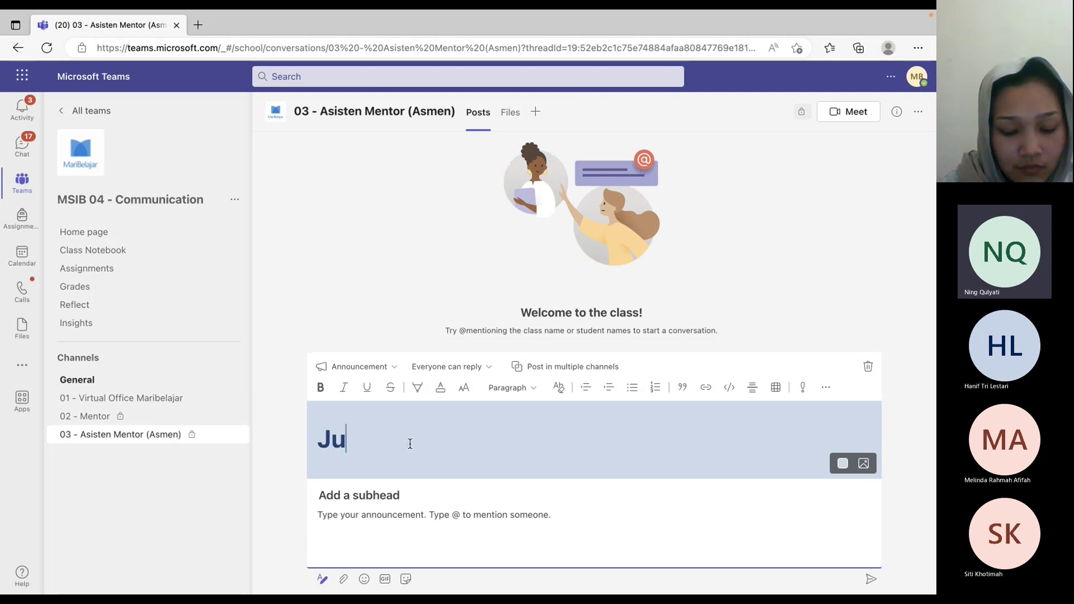
text(Mentee)
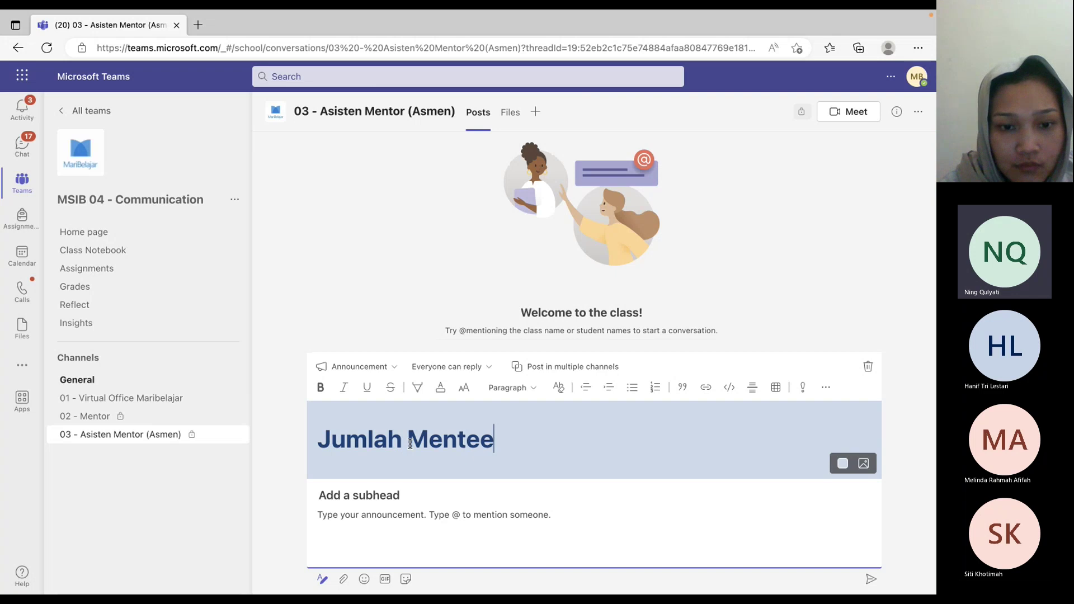